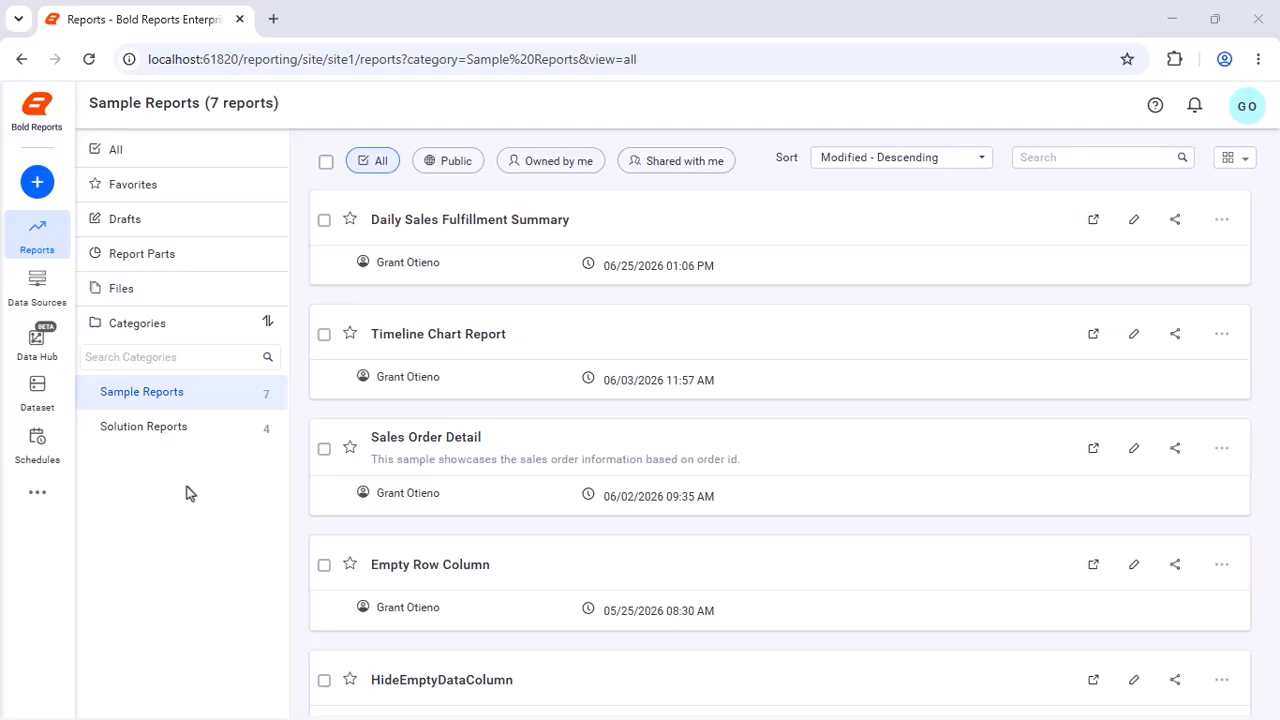
Create a new report from scratch named "Conditional Formatting Report" and open it in the designer.
left_click(38, 182)
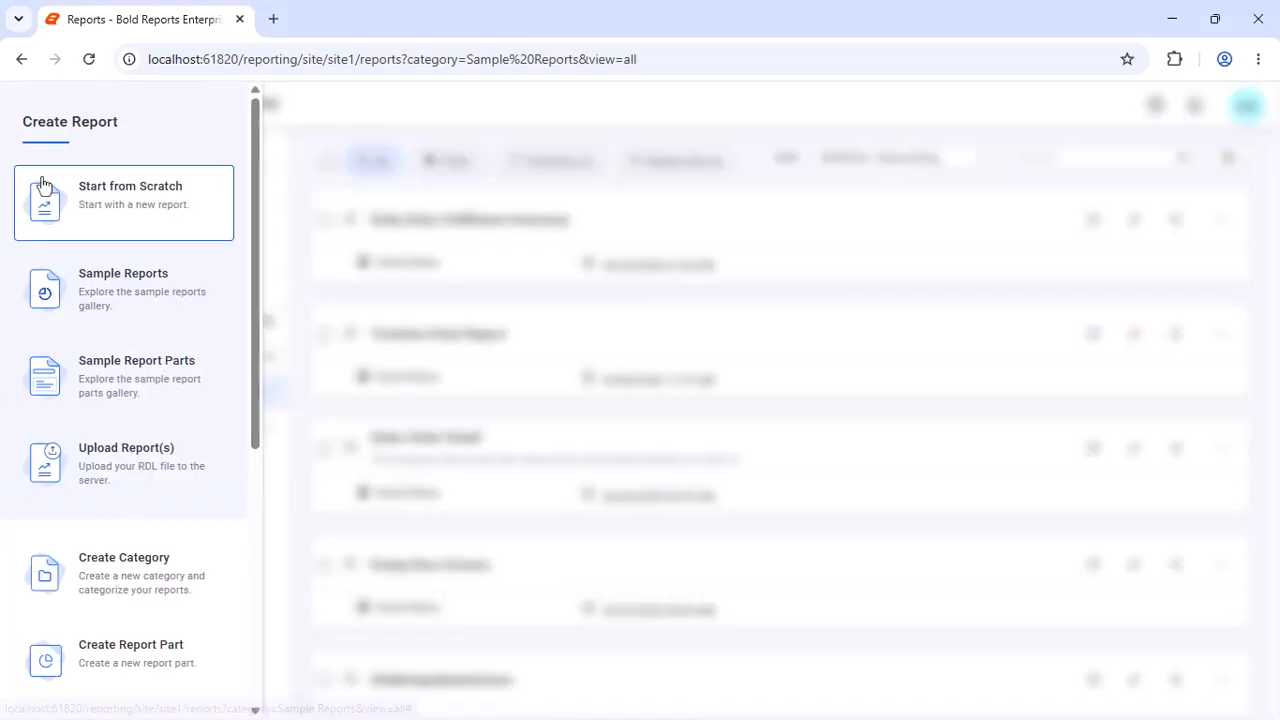
left_click(43, 186)
type("Conditional Formatting Report")
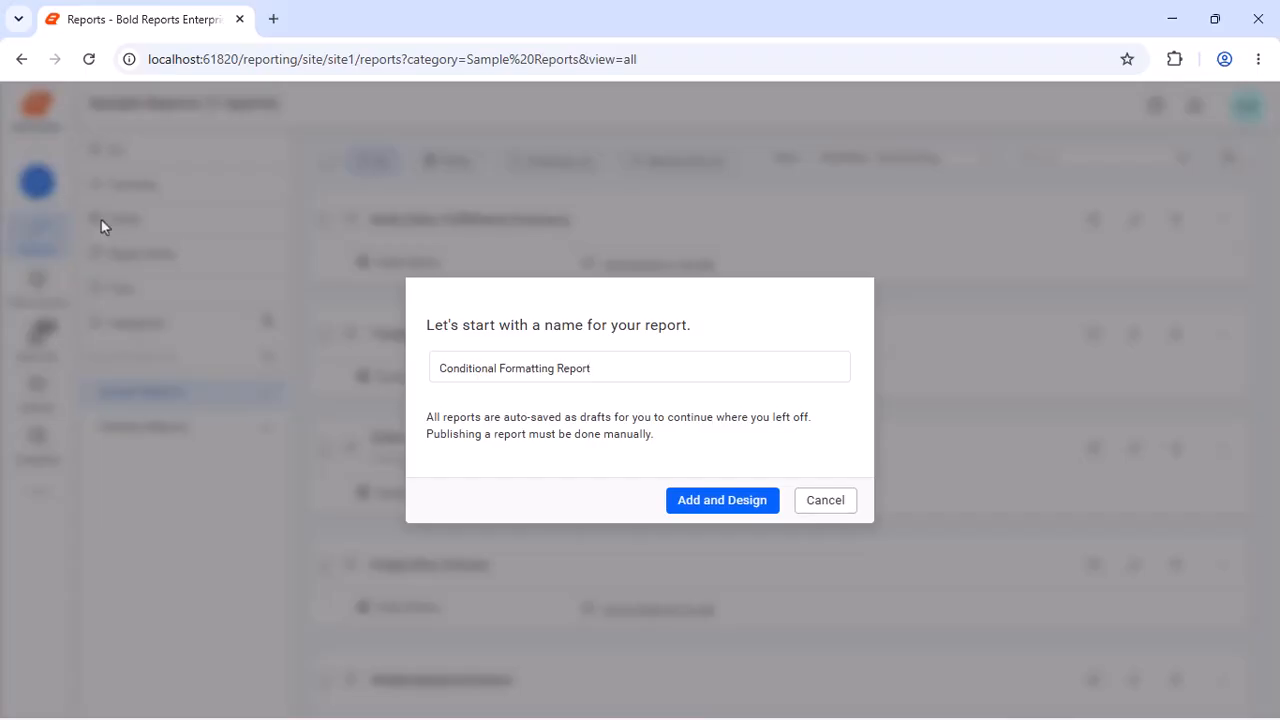
left_click(689, 500)
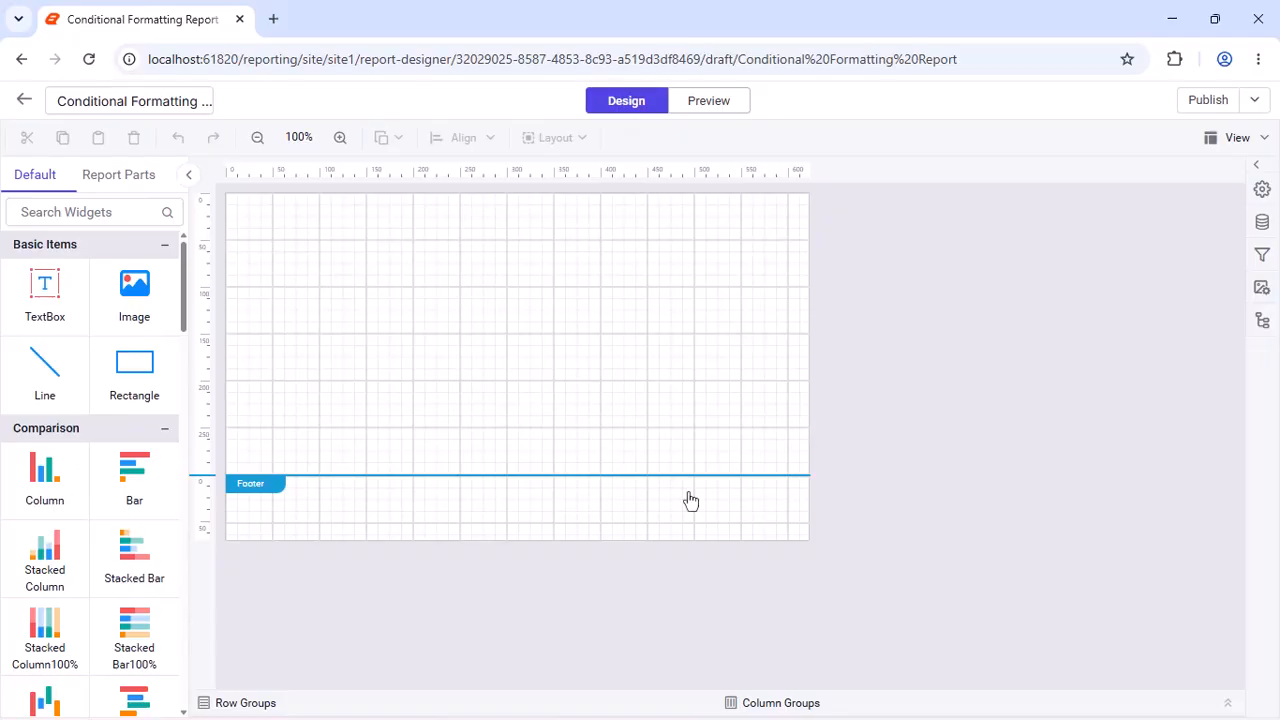
Start a new Microsoft SQL data source for the report and name it Northwind.
left_click(1262, 222)
left_click(915, 689)
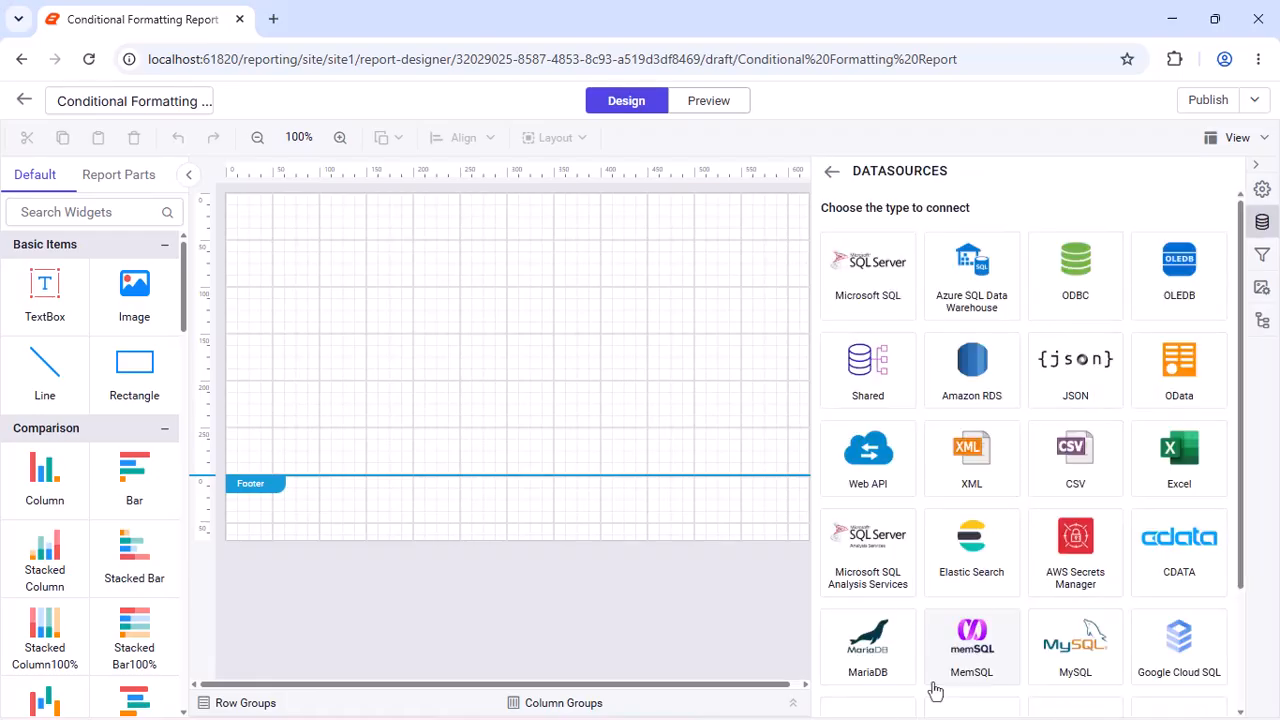
left_click(887, 314)
type("Northwind")
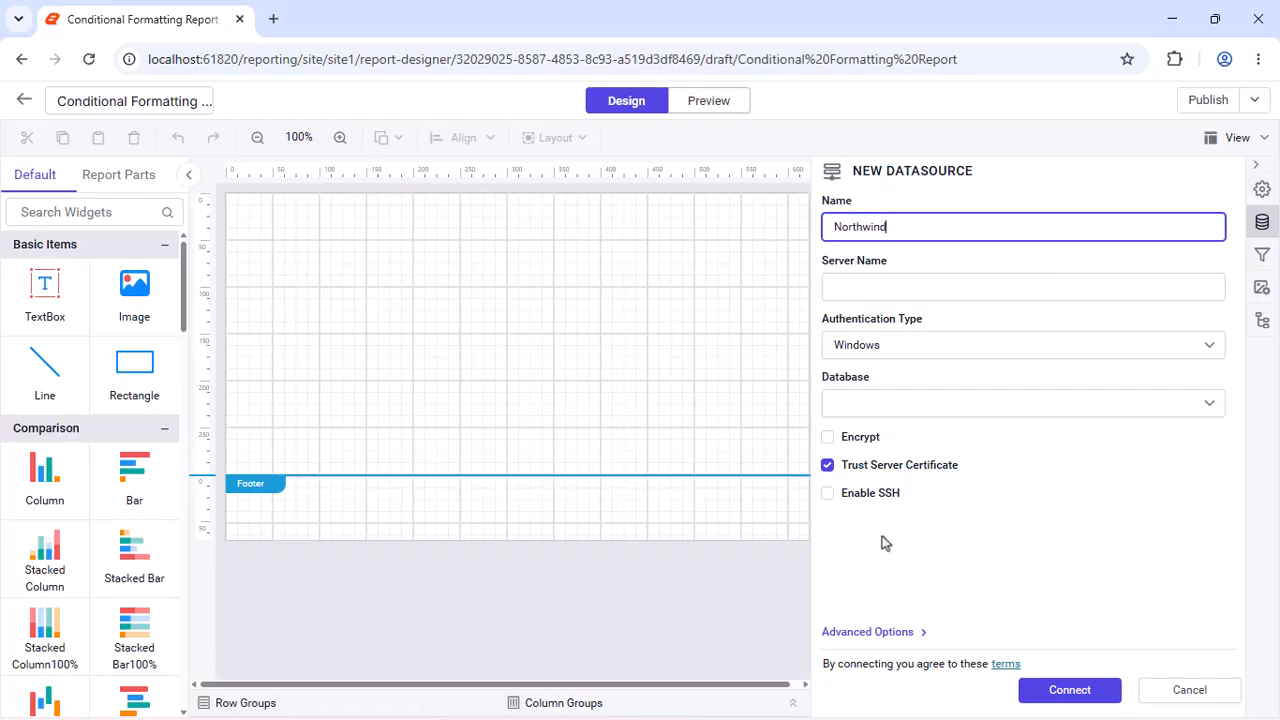
Paste the connection string into the Northwind data source's advanced options, set the authentication type to None and connect.
left_click(845, 633)
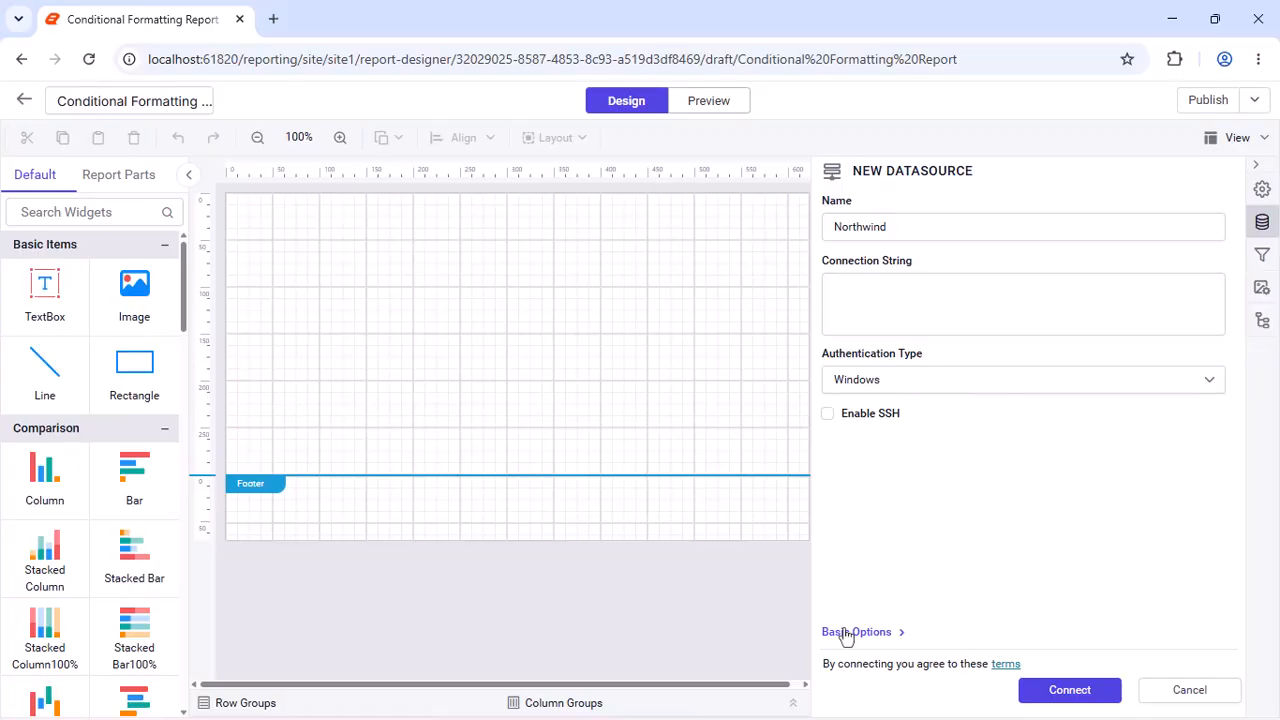
left_click(1200, 320)
key("ctrl+v")
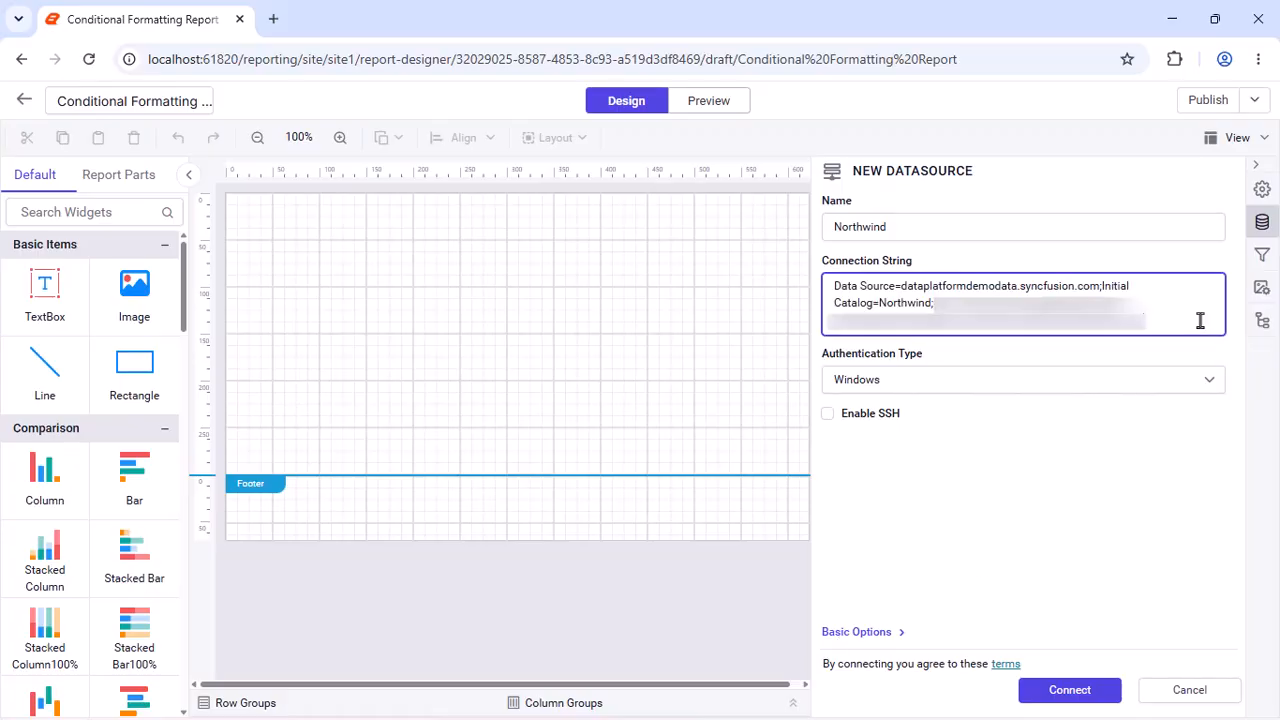
left_click(1190, 392)
left_click(995, 507)
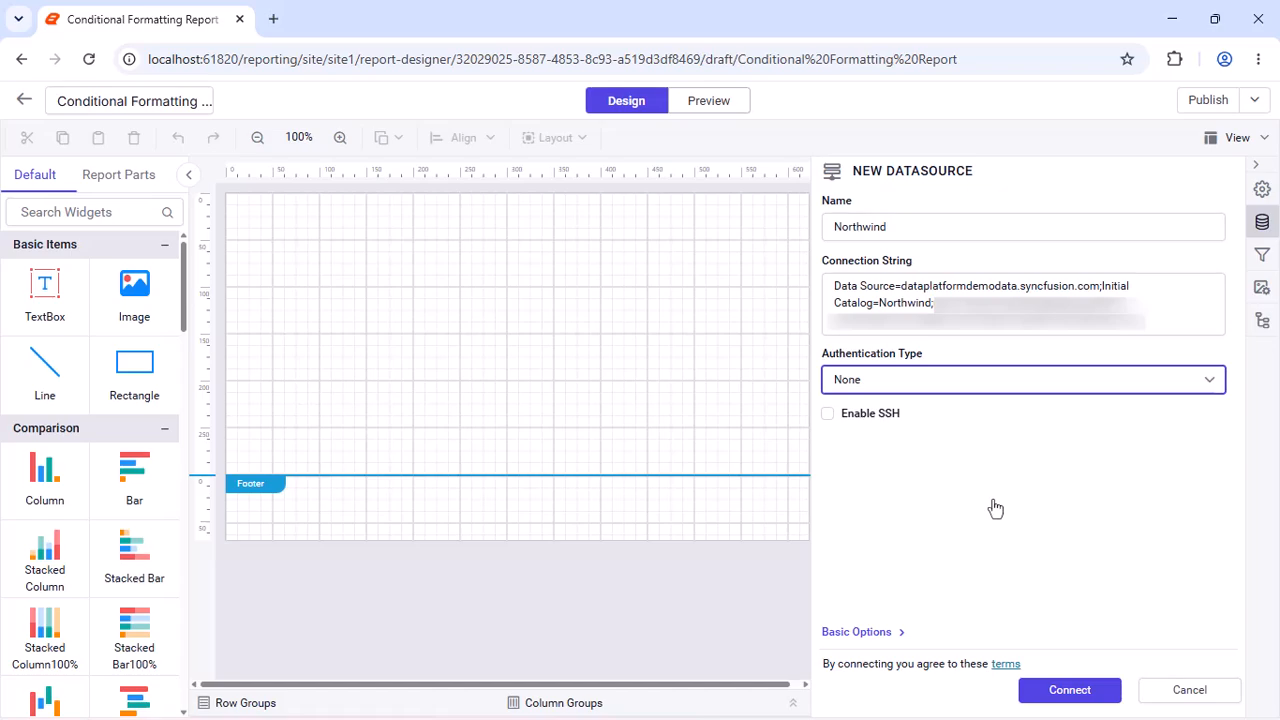
left_click(1036, 692)
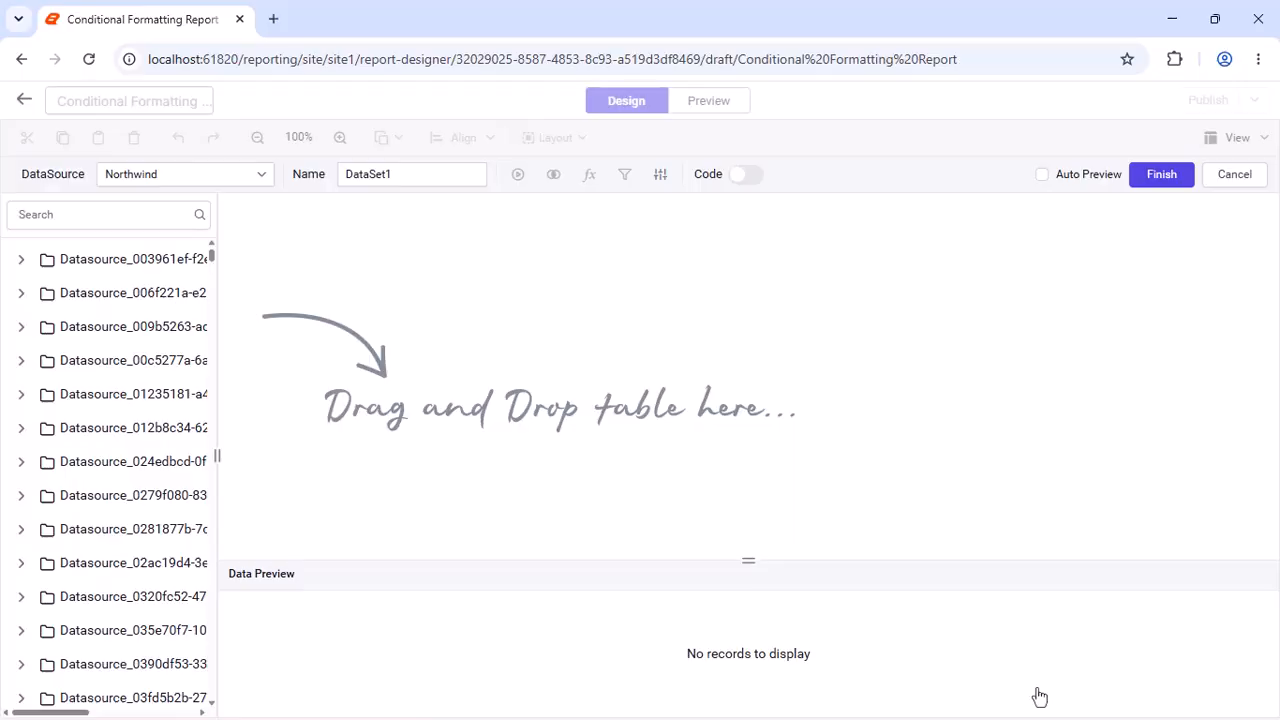
Rename the new dataset as CustomerDetailDataset.
double_click(458, 178)
type("Customer")
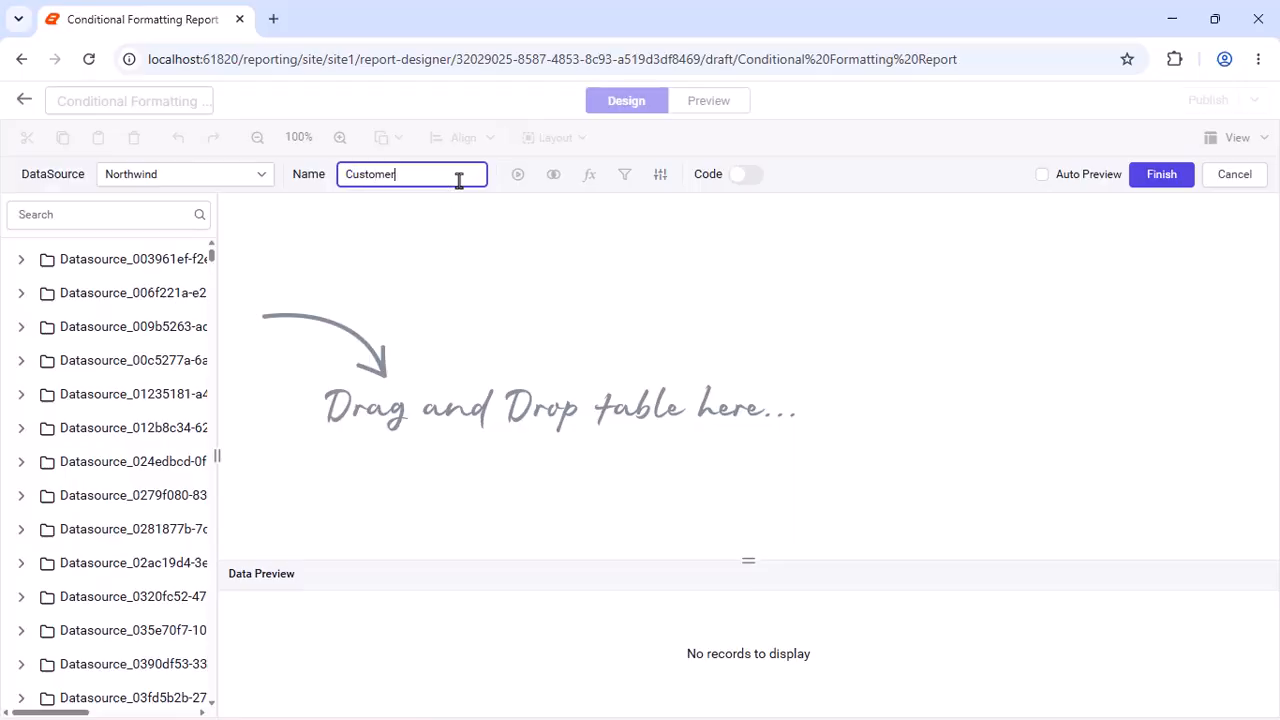
type("DetailDataset")
Write the code query "select CustomerID,CompanyName,Address,City,PostalCode,Country from Customers", run it and finish the dataset.
left_click(748, 175)
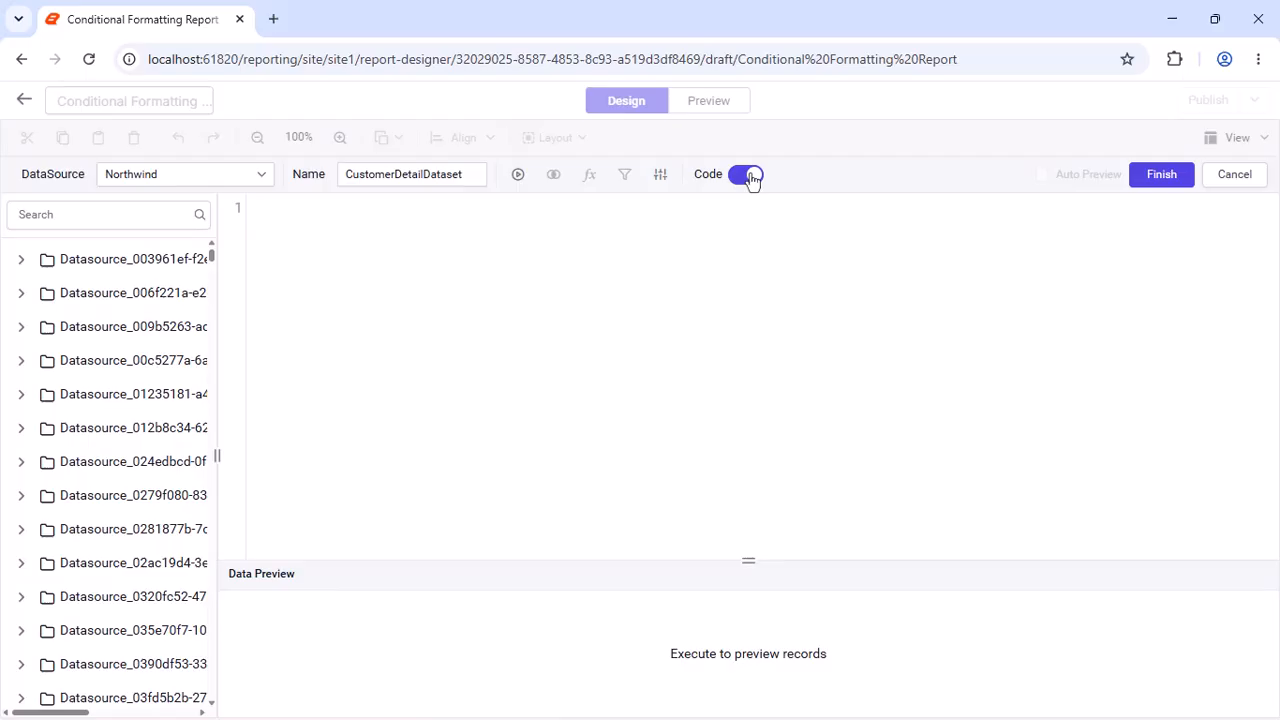
left_click(752, 208)
type("select CustomerID,CompanyName,Address,City,PostalCode,Country from Customers")
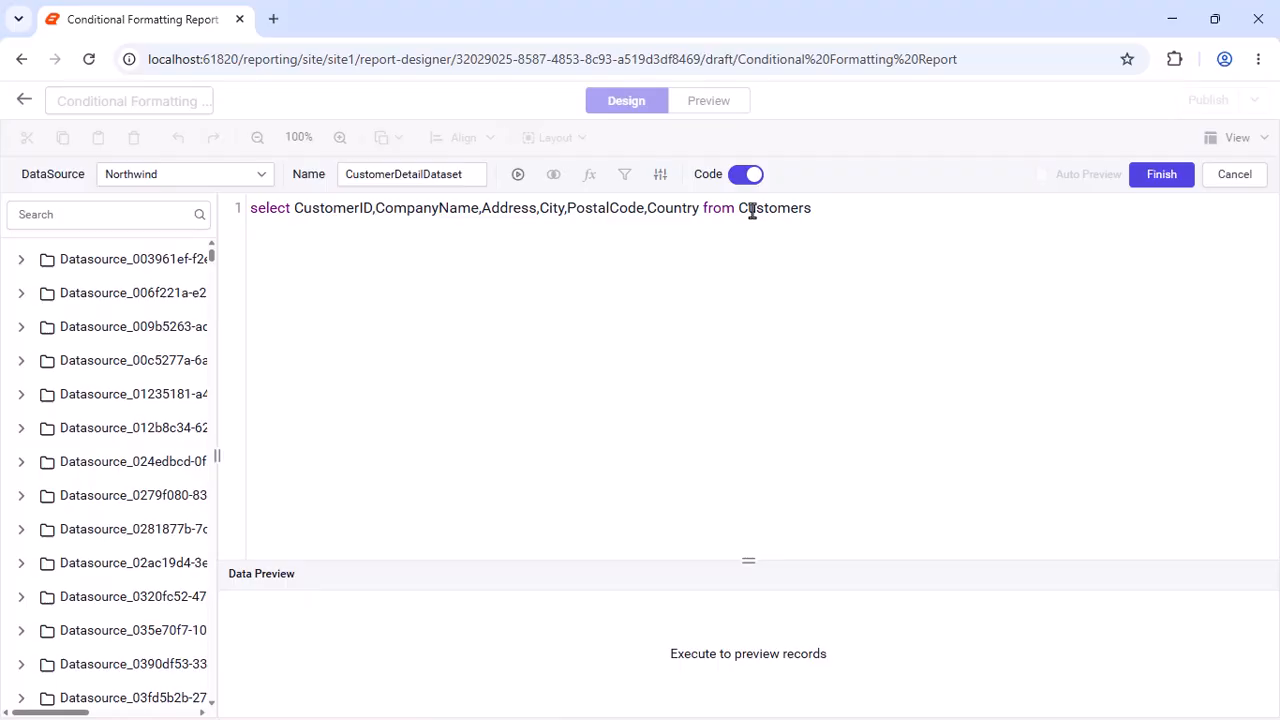
left_click(518, 176)
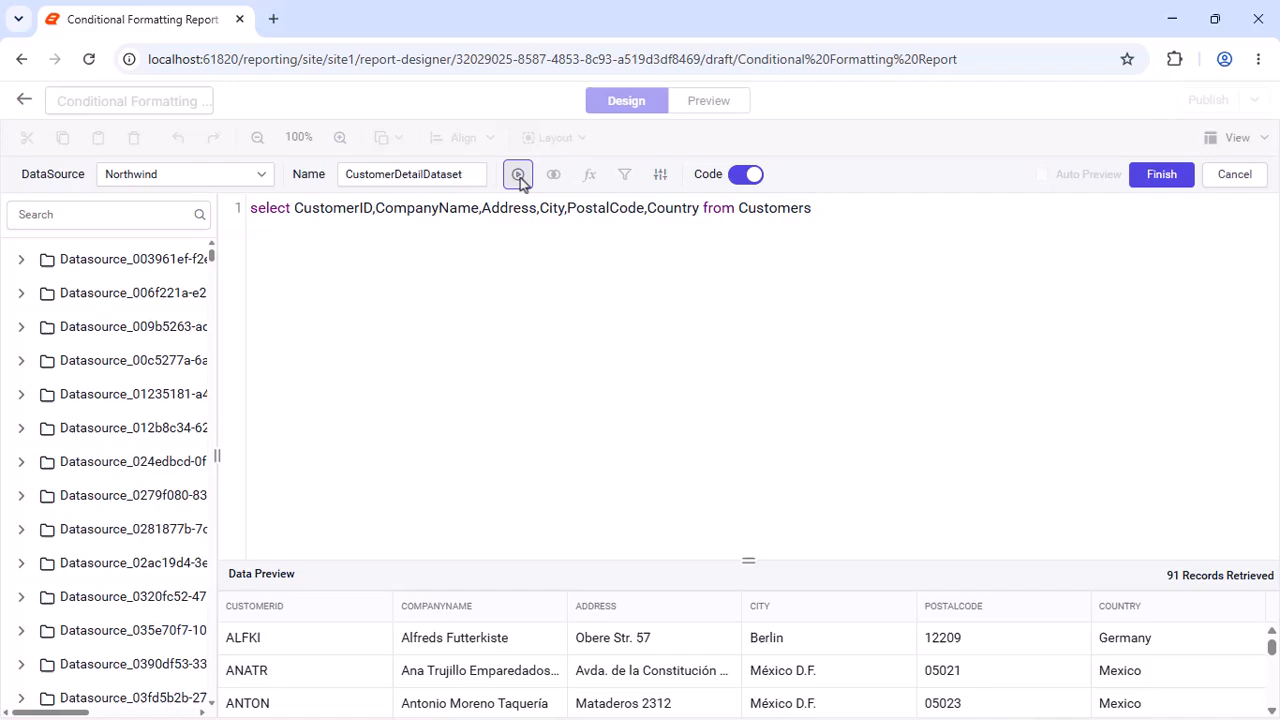
left_click(1145, 180)
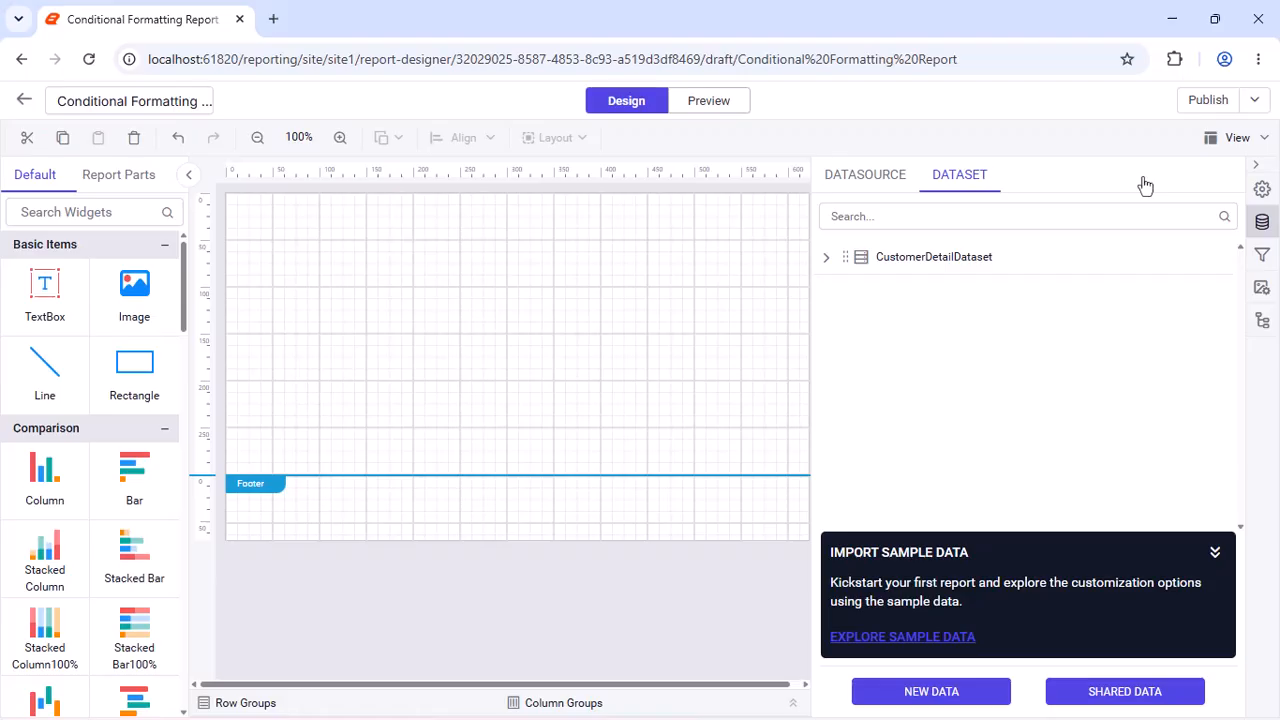
Add a report header and place a rectangle in it, stretched across the full page width and reduced to a narrow band.
left_click(1210, 139)
left_click(1176, 175)
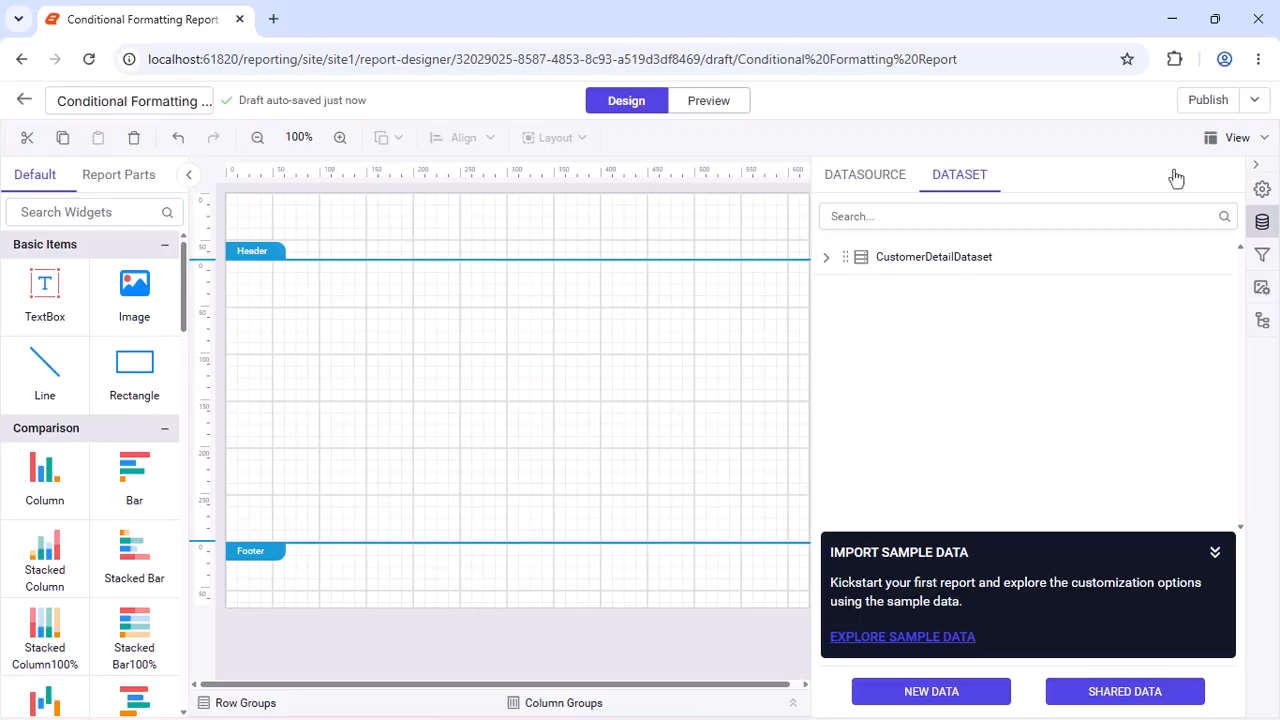
left_click_drag(134, 370, 230, 200)
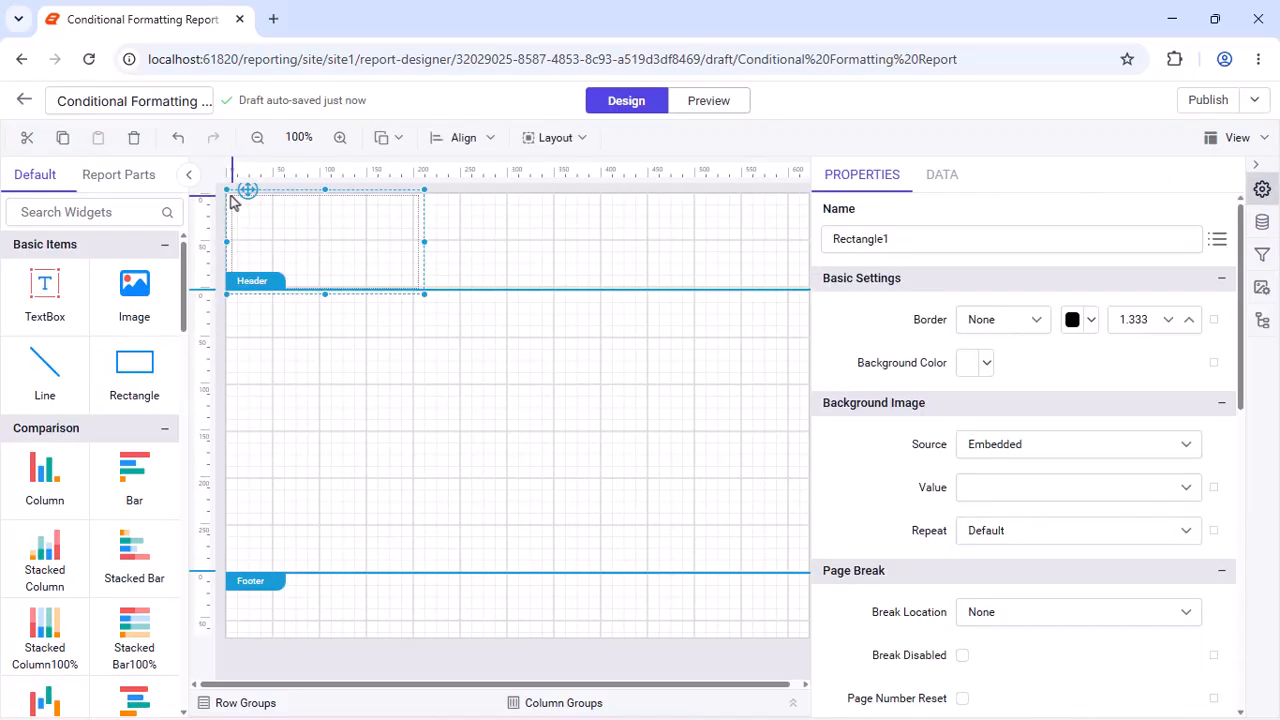
left_click(230, 200)
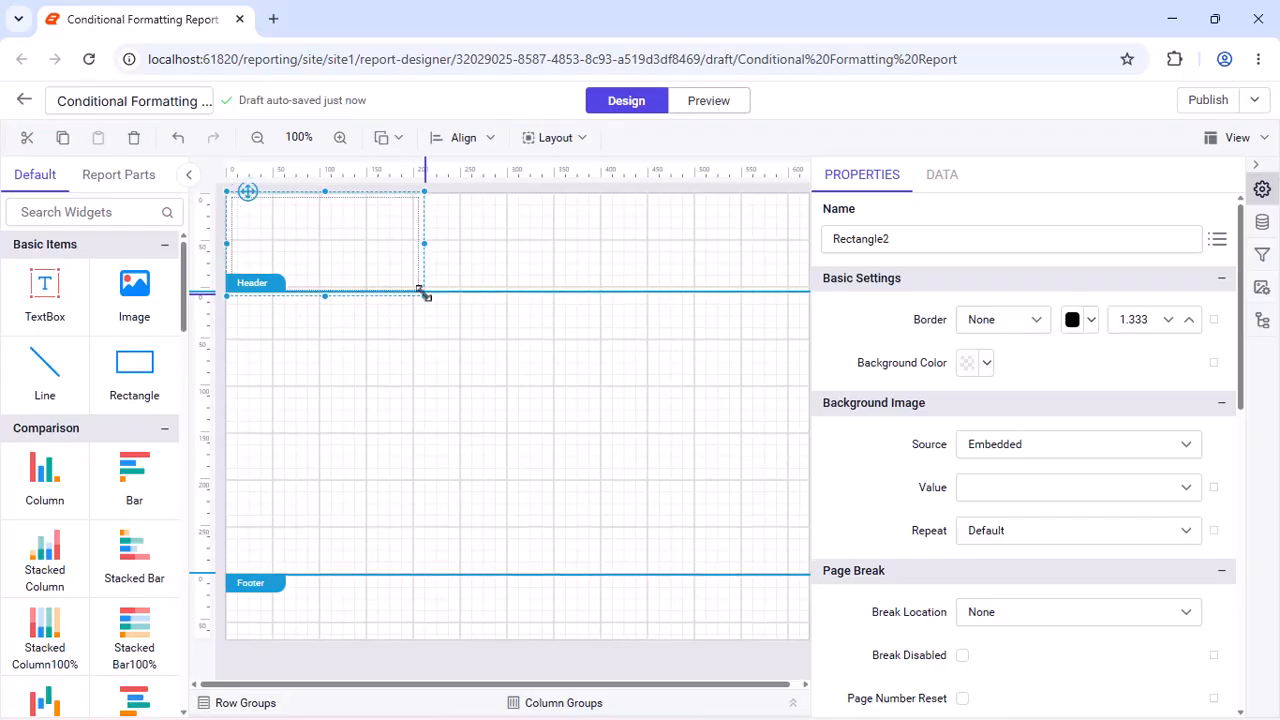
left_click_drag(423, 292, 808, 250)
left_click_drag(726, 289, 730, 256)
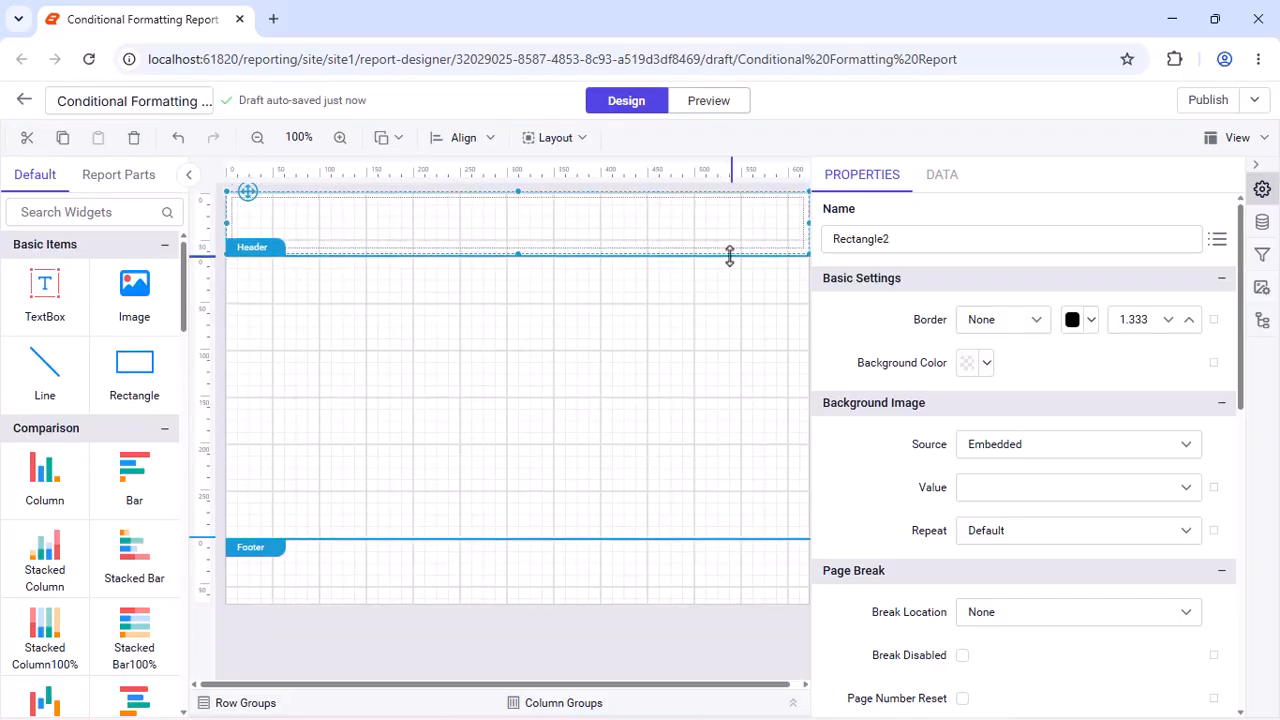
Set the header rectangle's background color to #555b63.
left_click(987, 362)
left_click(978, 668)
left_click(1015, 397)
type("#555b63")
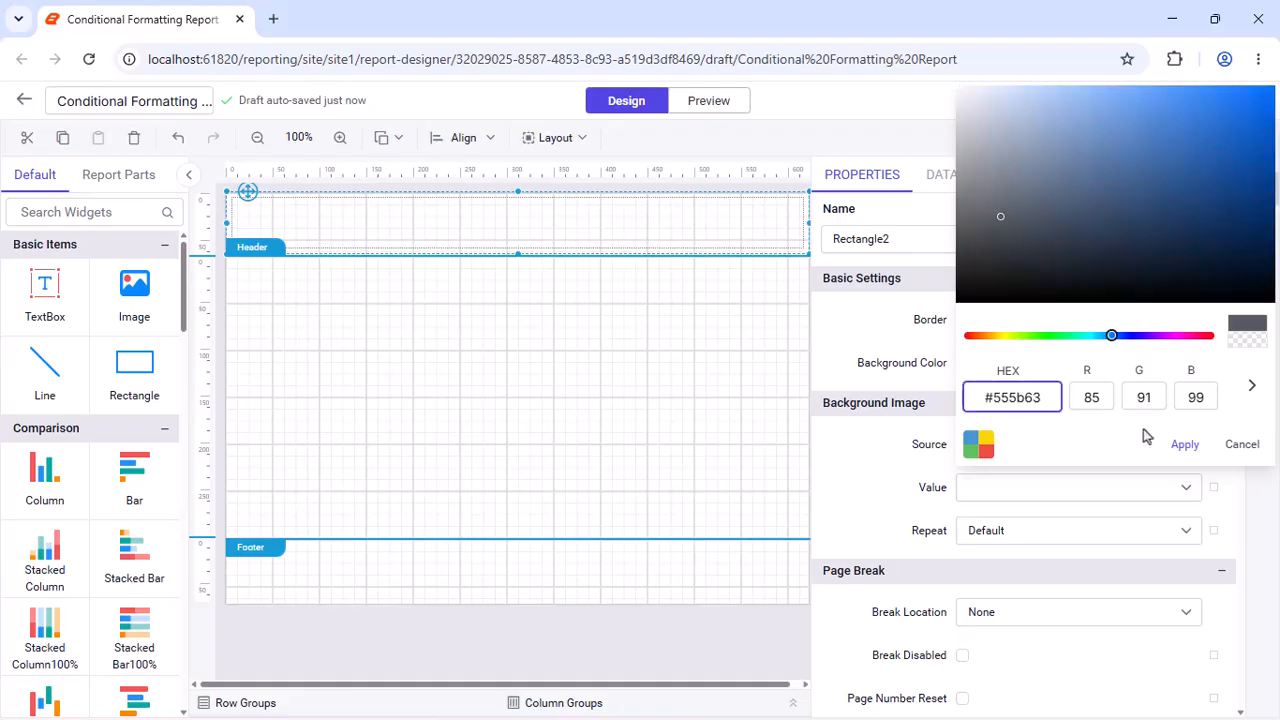
left_click(1180, 443)
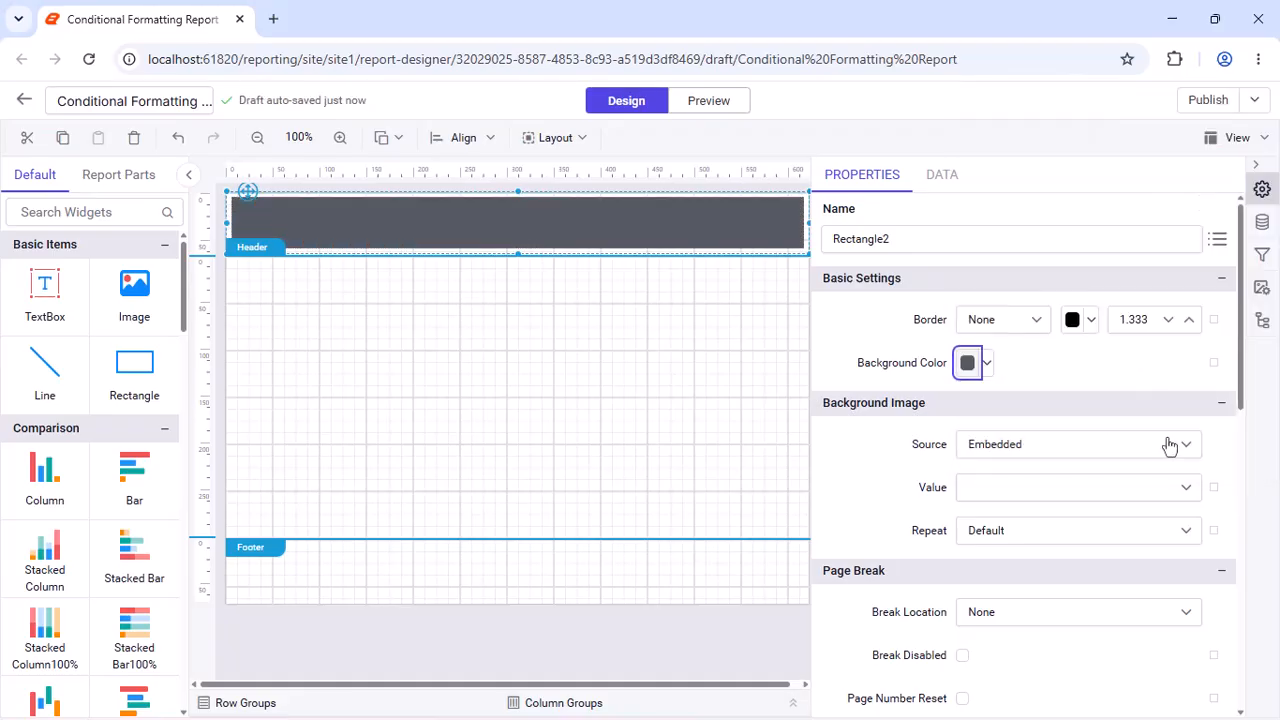
Add a text box inside the header rectangle, widen it to about two-thirds of the band or less and enter "Customer Details".
left_click_drag(45, 290, 235, 210)
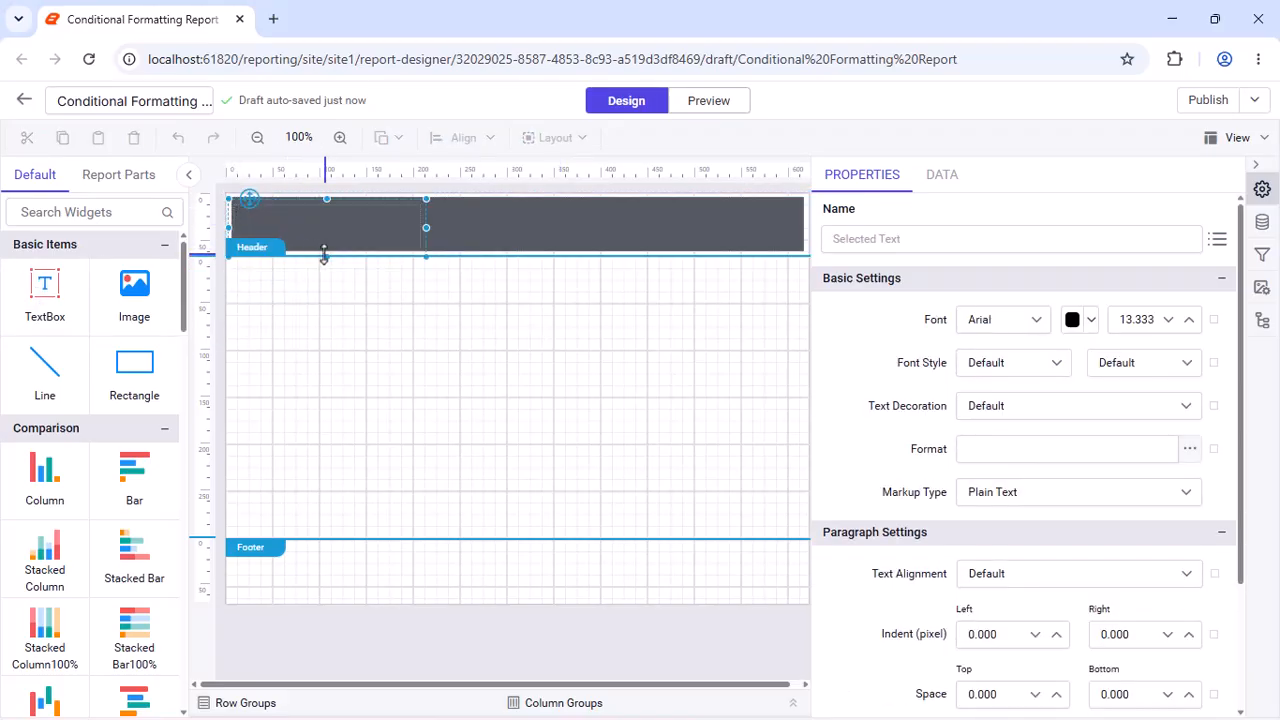
left_click_drag(327, 257, 327, 245)
left_click_drag(426, 222, 513, 222)
left_click(481, 219)
type("Customer Details")
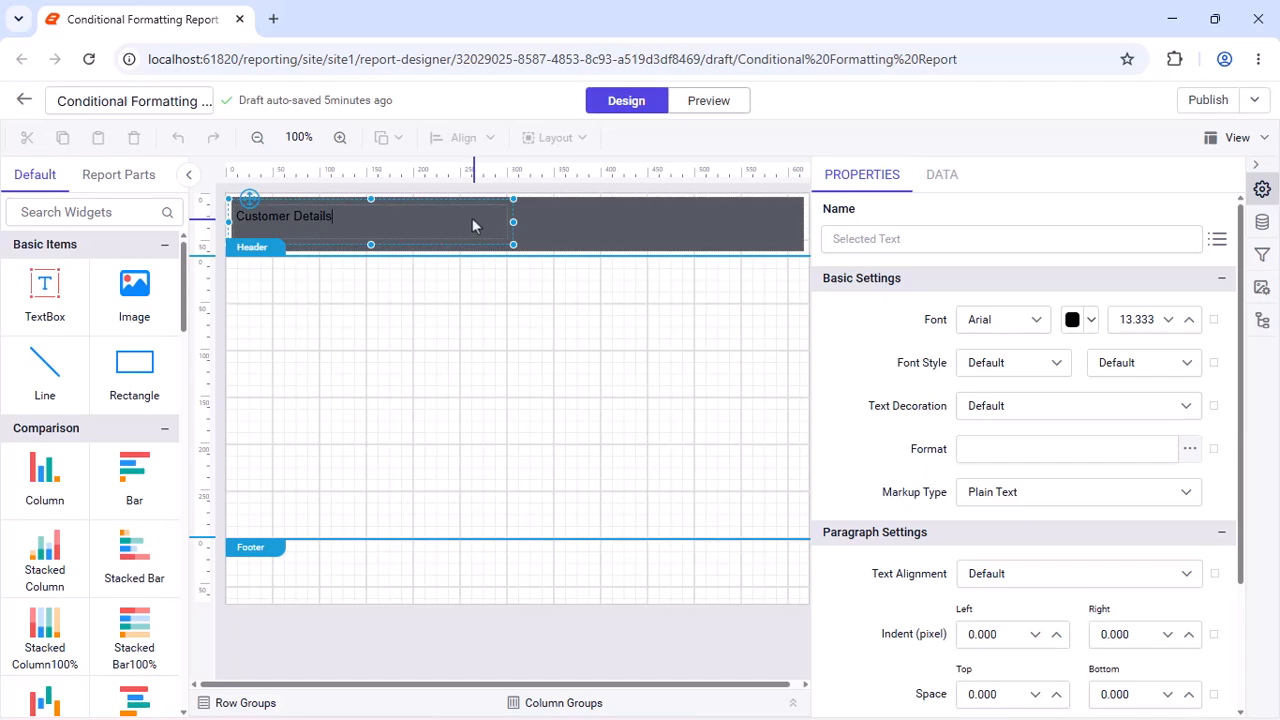
left_click(537, 223)
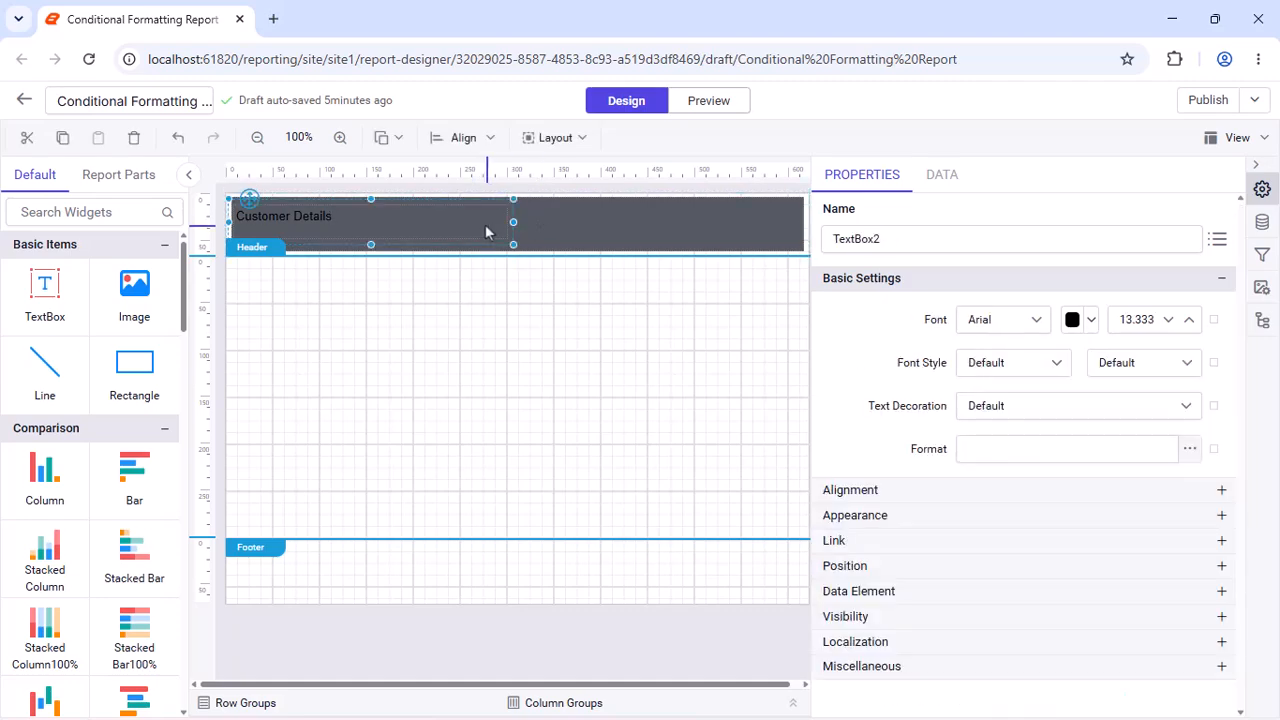
Format the "Customer Details" text box in Segoe UI, white, size 18.333 and bold.
left_click(1030, 330)
type("Seg")
left_click(1030, 482)
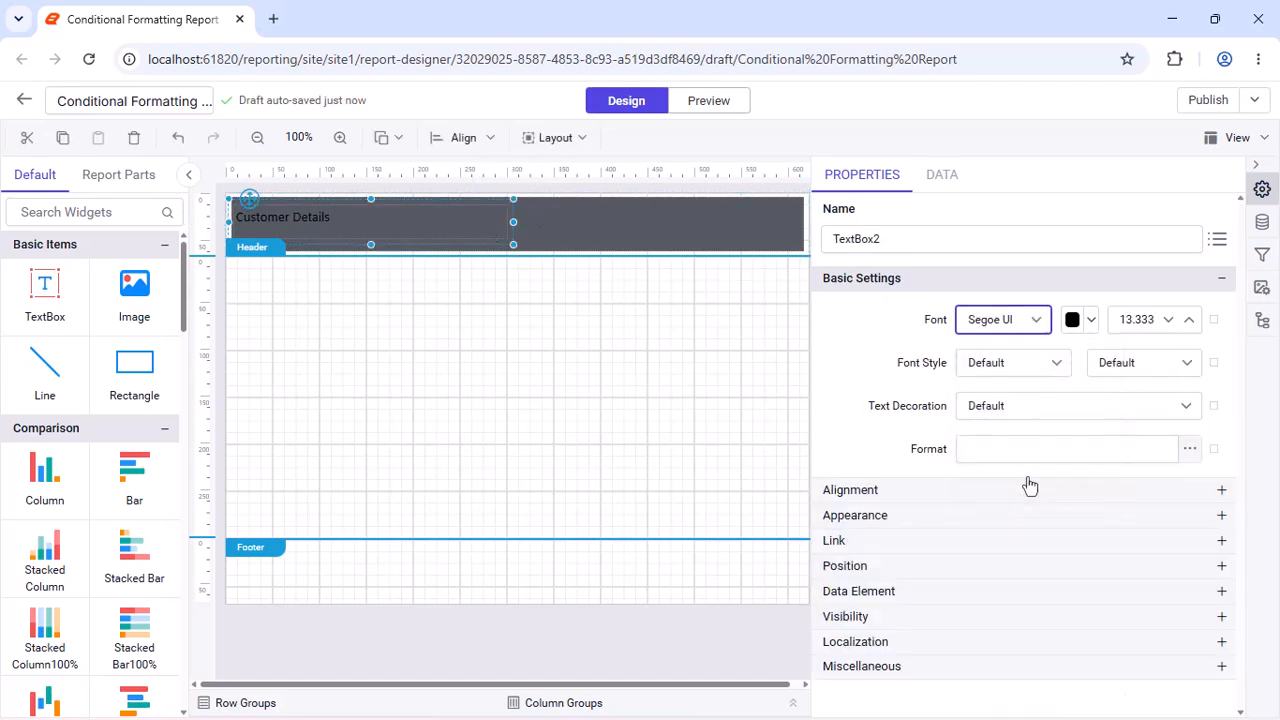
left_click(1090, 322)
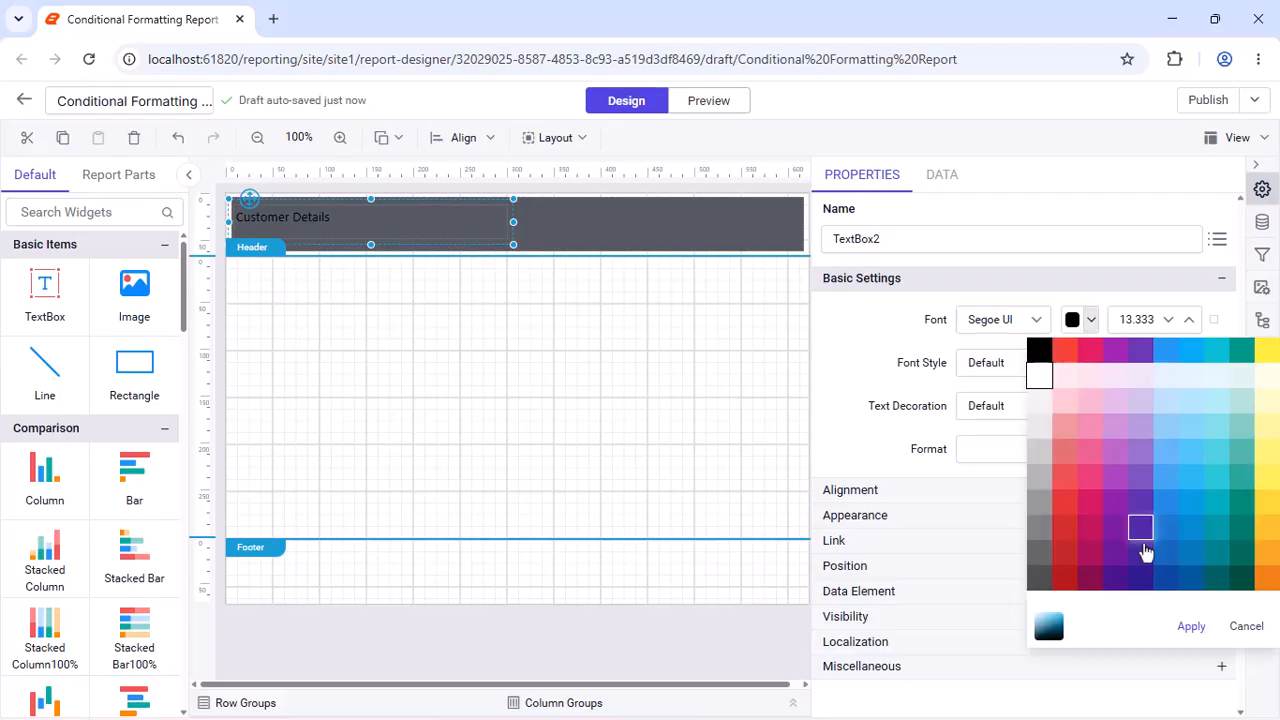
left_click(1191, 625)
left_click(1157, 318)
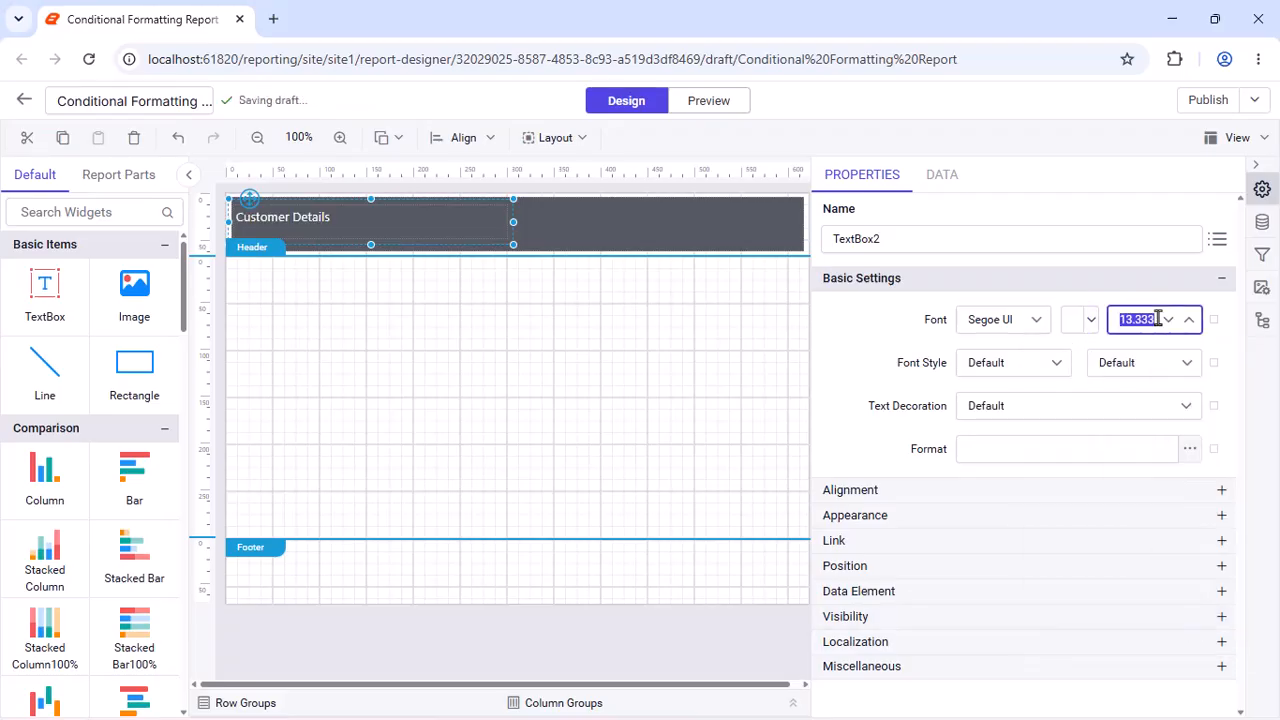
type("18.333")
left_click(1133, 341)
left_click(1140, 362)
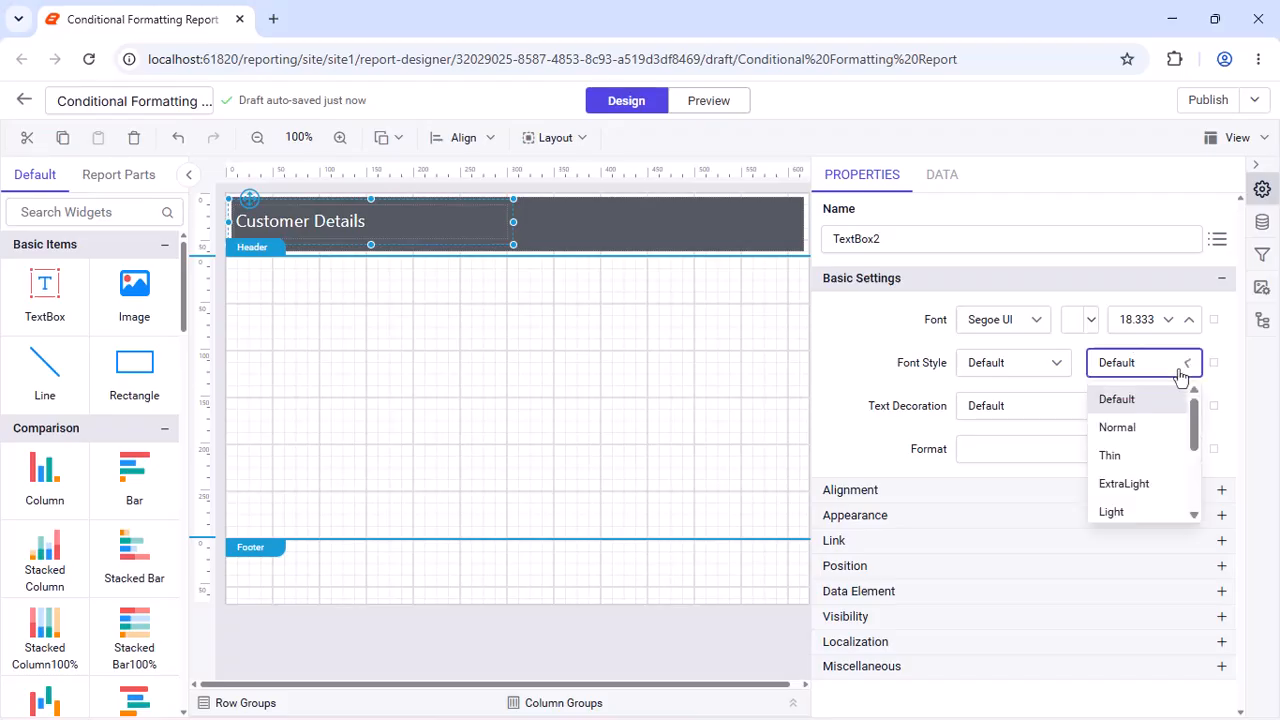
scroll(1165, 450, "down", 2)
left_click(1145, 463)
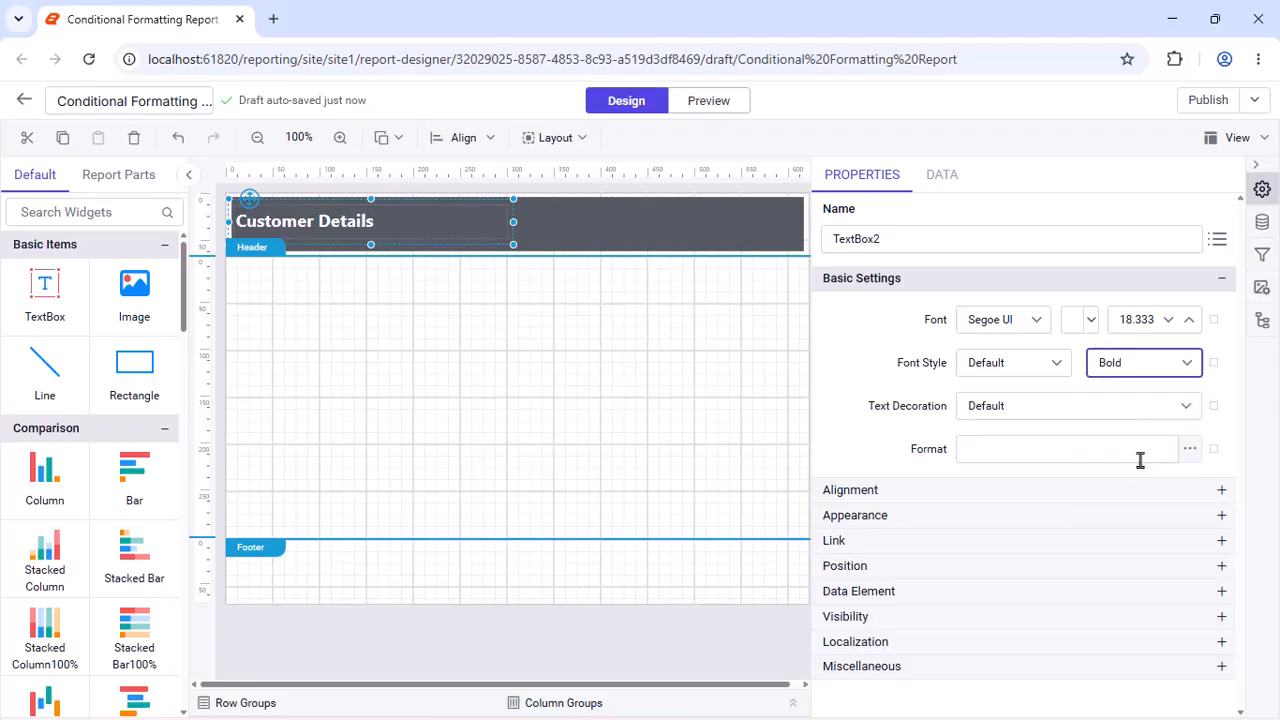
Set the vertical alignment of the "Customer Details" text box to Middle.
left_click(1066, 489)
left_click(1090, 574)
left_click(1005, 664)
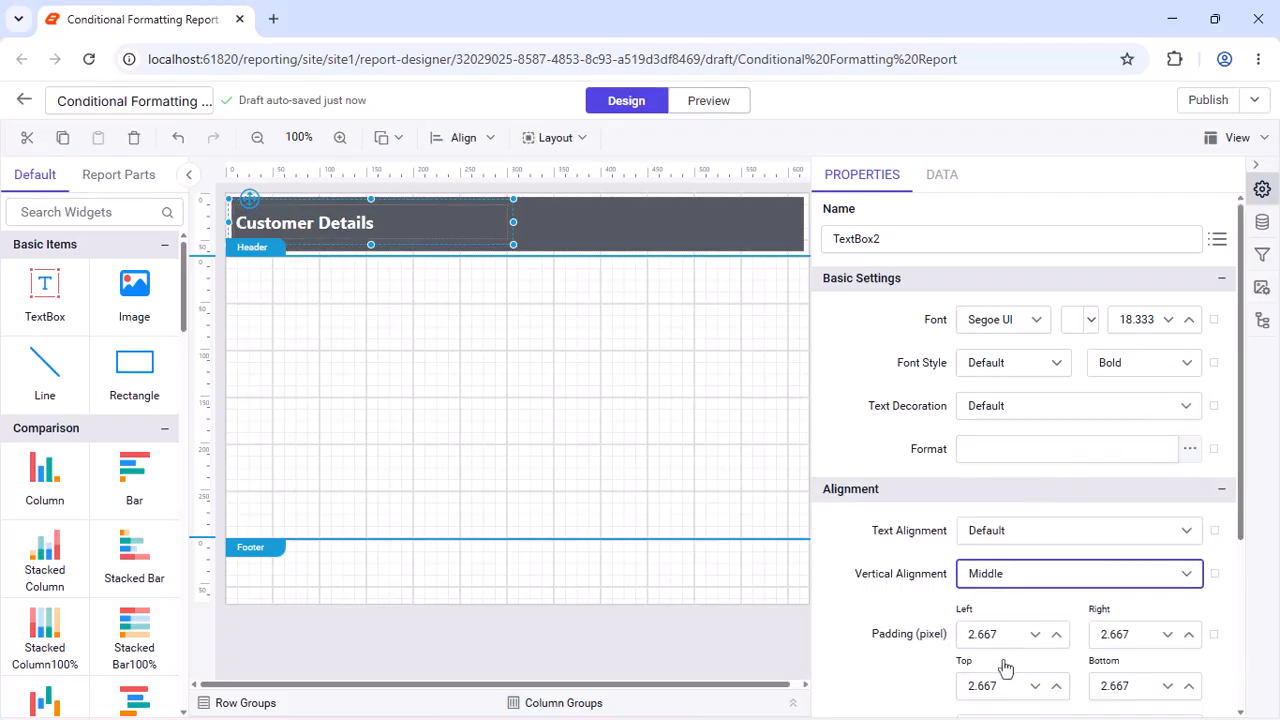
Reduce the header rectangle's height slightly and refit the "Customer Details" text box inside it.
left_click(546, 218)
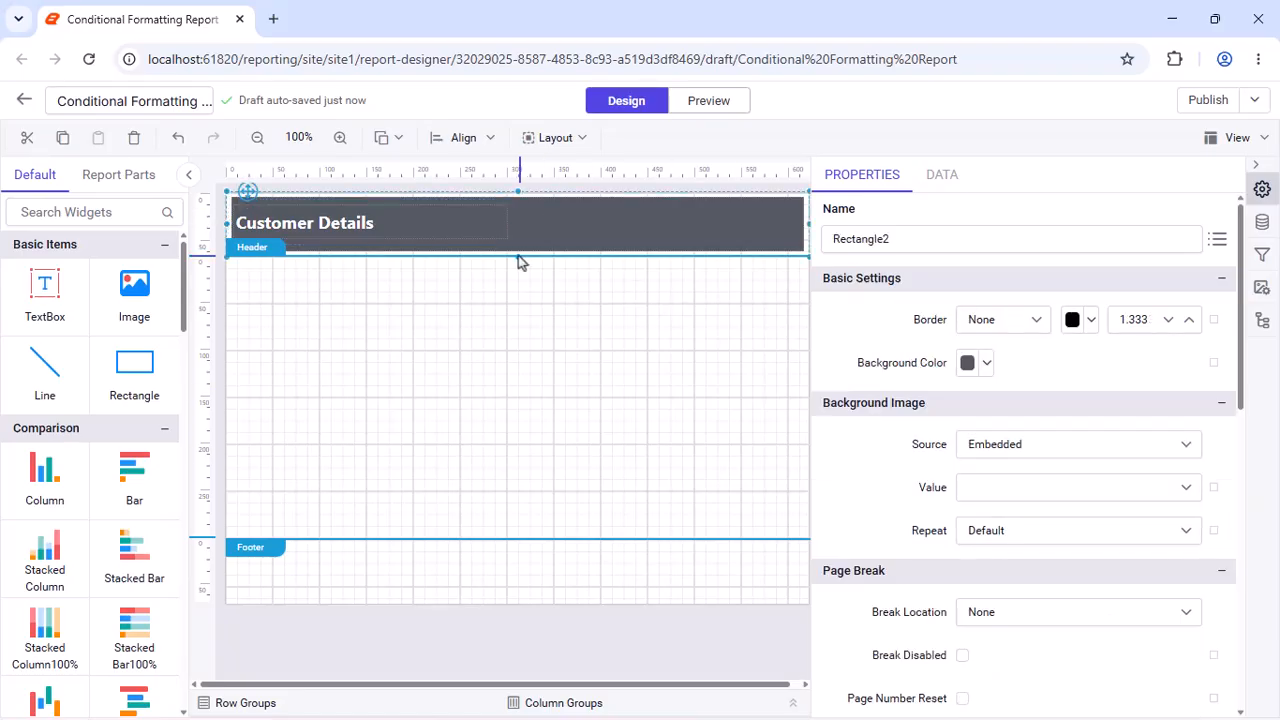
left_click_drag(518, 257, 518, 250)
left_click(328, 224)
left_click_drag(249, 198, 249, 196)
left_click_drag(371, 243, 372, 248)
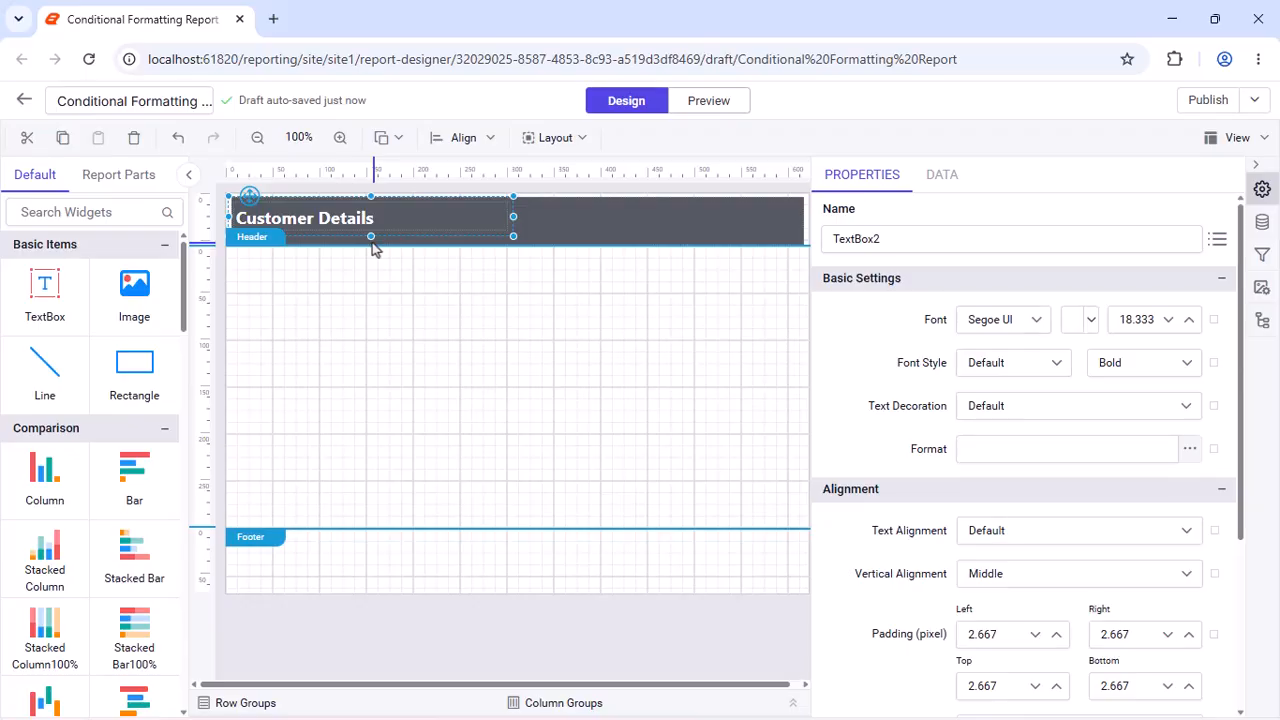
Place a table in the report body, at the left edge directly below the header.
left_click(368, 301)
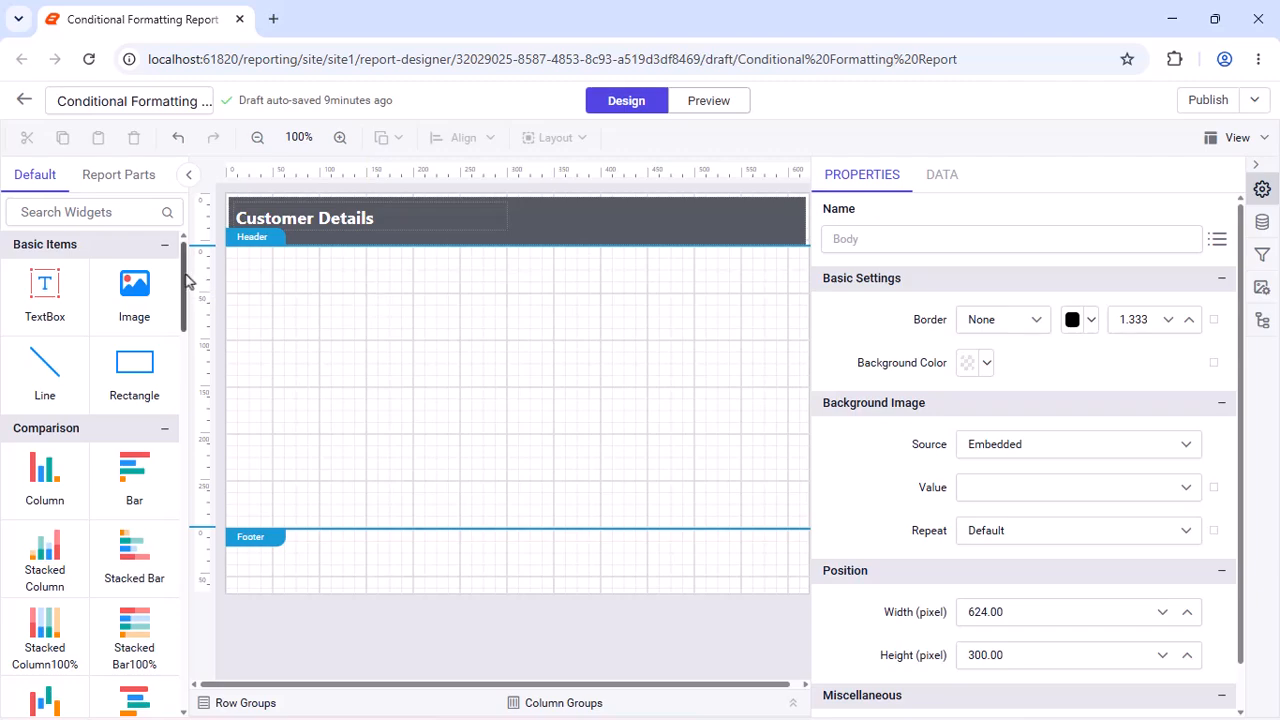
left_click_drag(184, 280, 177, 346)
left_click_drag(45, 484, 230, 259)
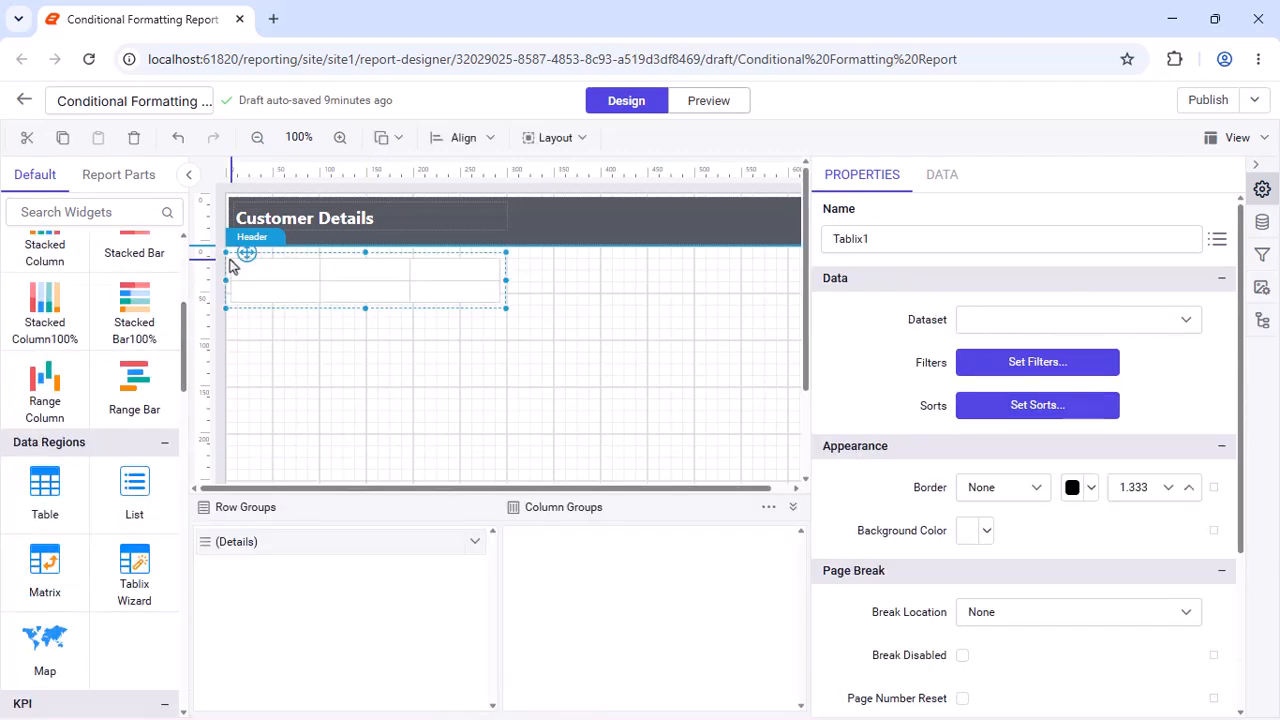
Insert two more columns at the right end of the table.
right_click(428, 265)
mouse_move(484, 276)
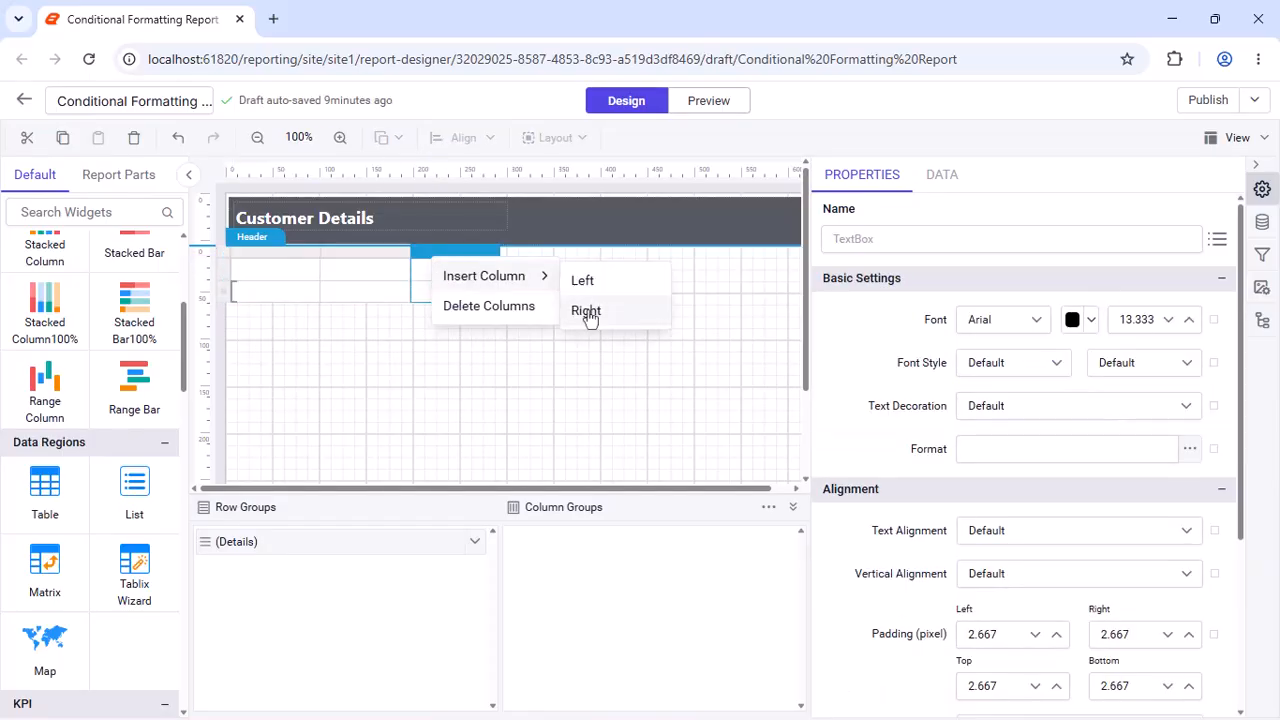
left_click(588, 312)
right_click(526, 266)
mouse_move(585, 272)
left_click(684, 307)
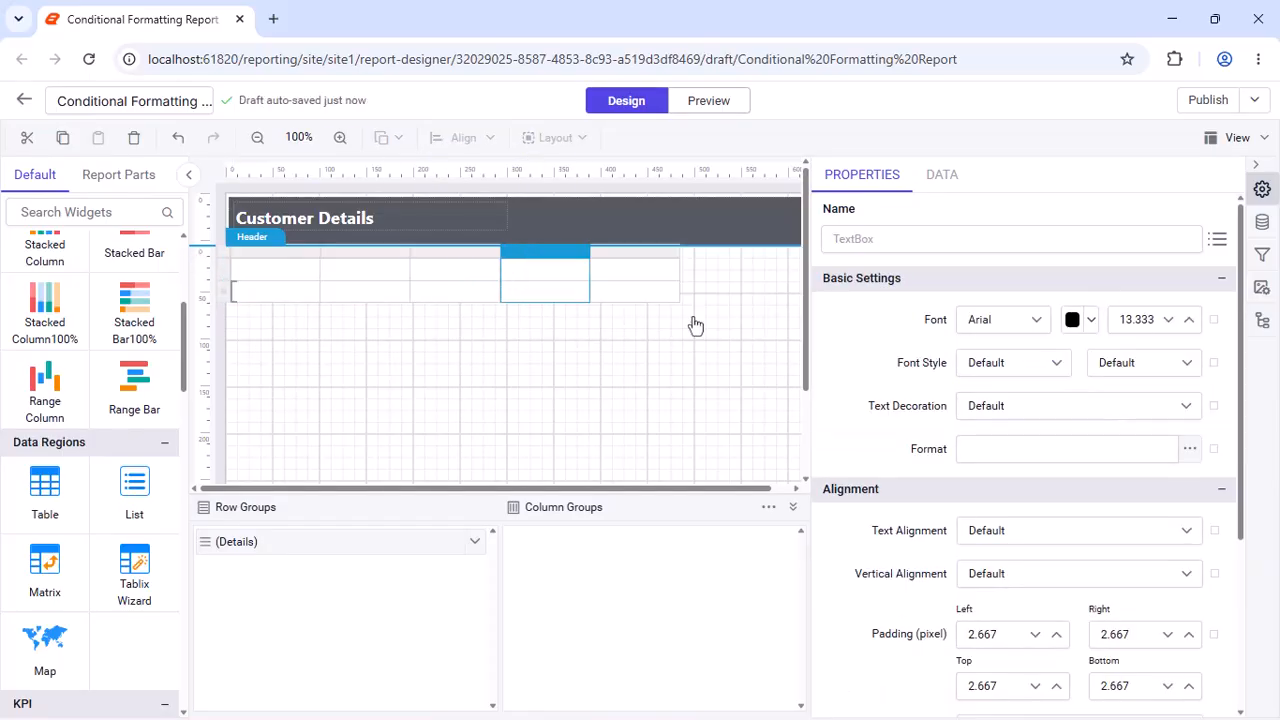
Label the first three header cells of the table "Customer ID", "Company Name" and "City", widening their columns to suit.
double_click(298, 266)
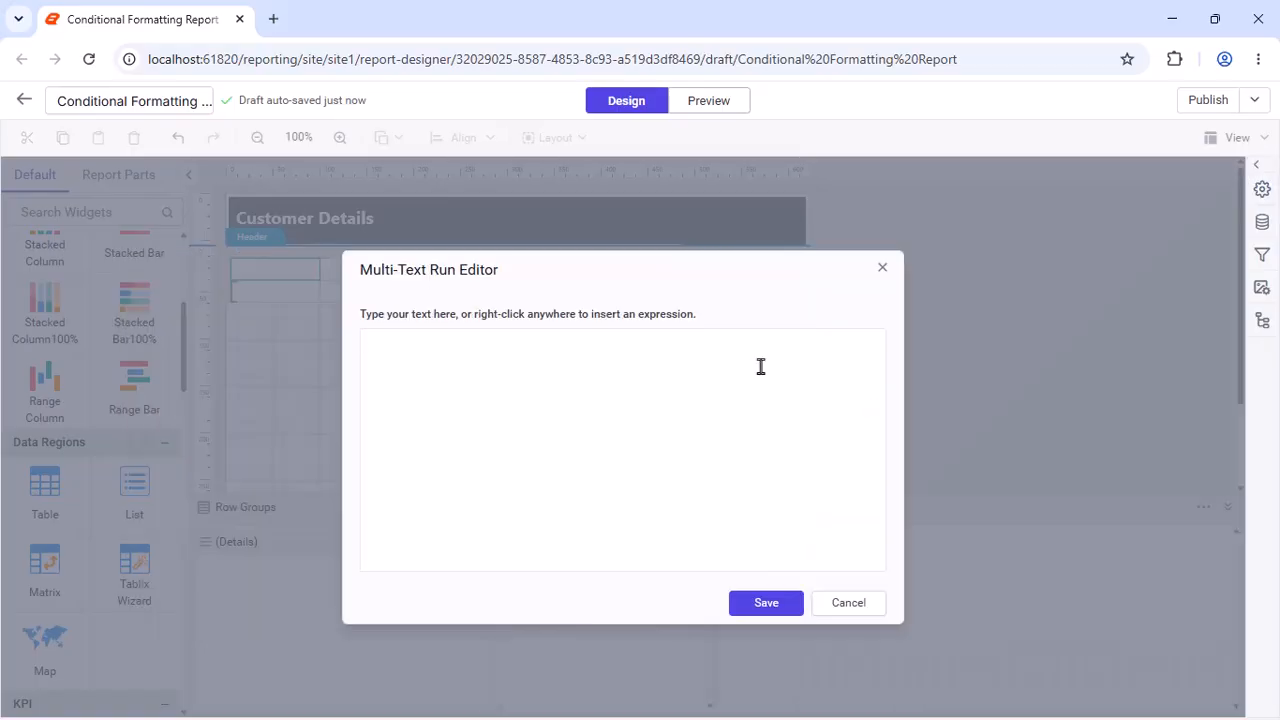
type("Customer ID")
left_click(762, 600)
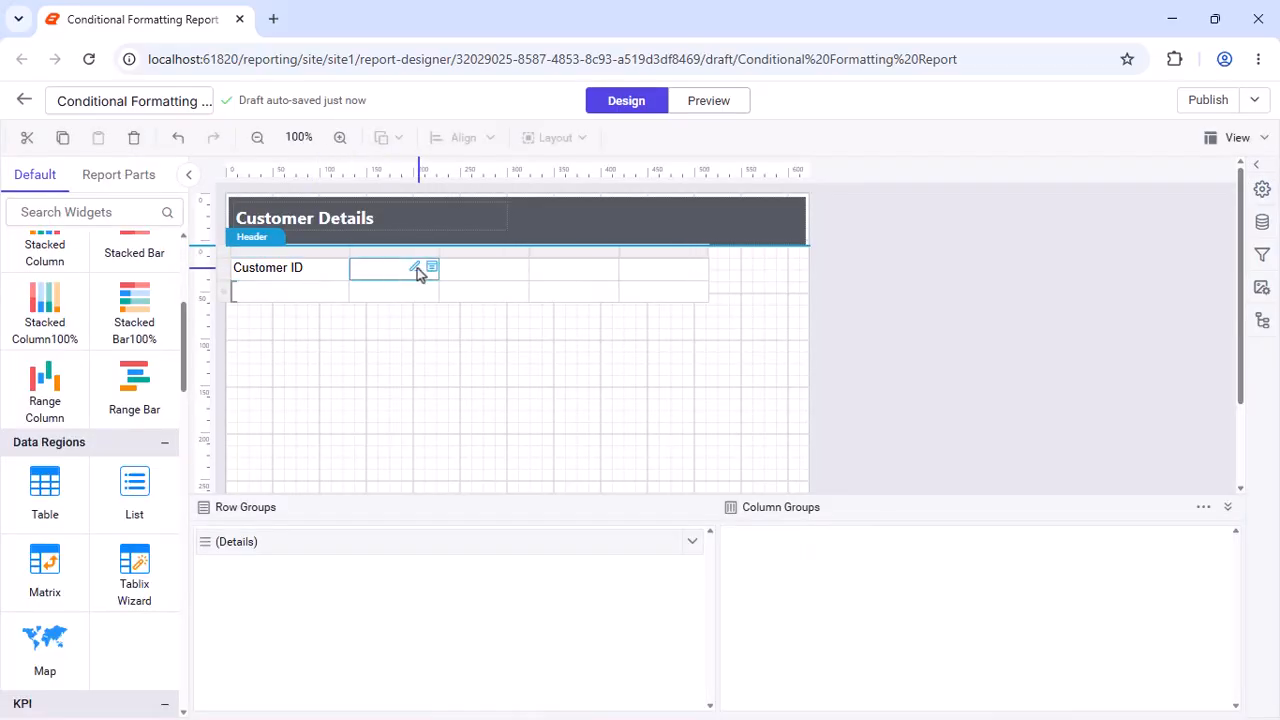
double_click(420, 268)
type("Company Name")
left_click(766, 602)
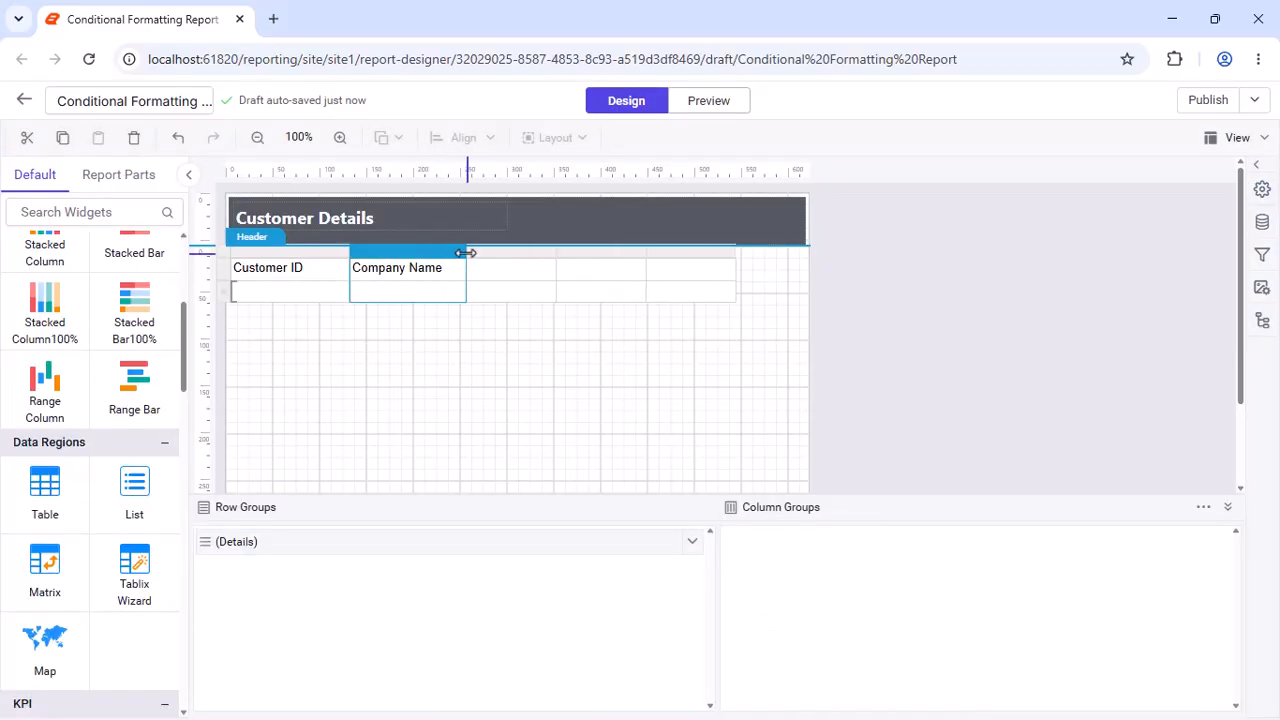
double_click(557, 270)
type("City")
left_click(763, 600)
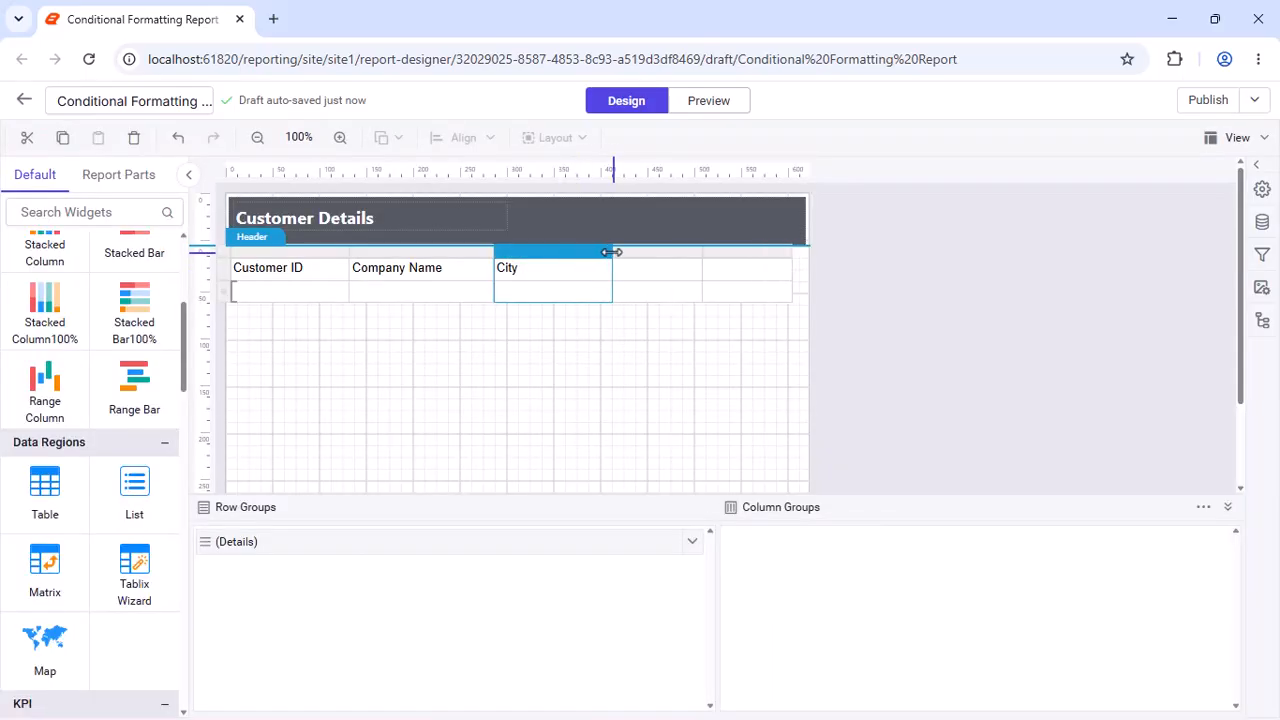
Label the last two header cells of the table "Postal Code" and "Country", widening the Postal Code column.
double_click(640, 266)
type("Postal Code")
left_click(764, 601)
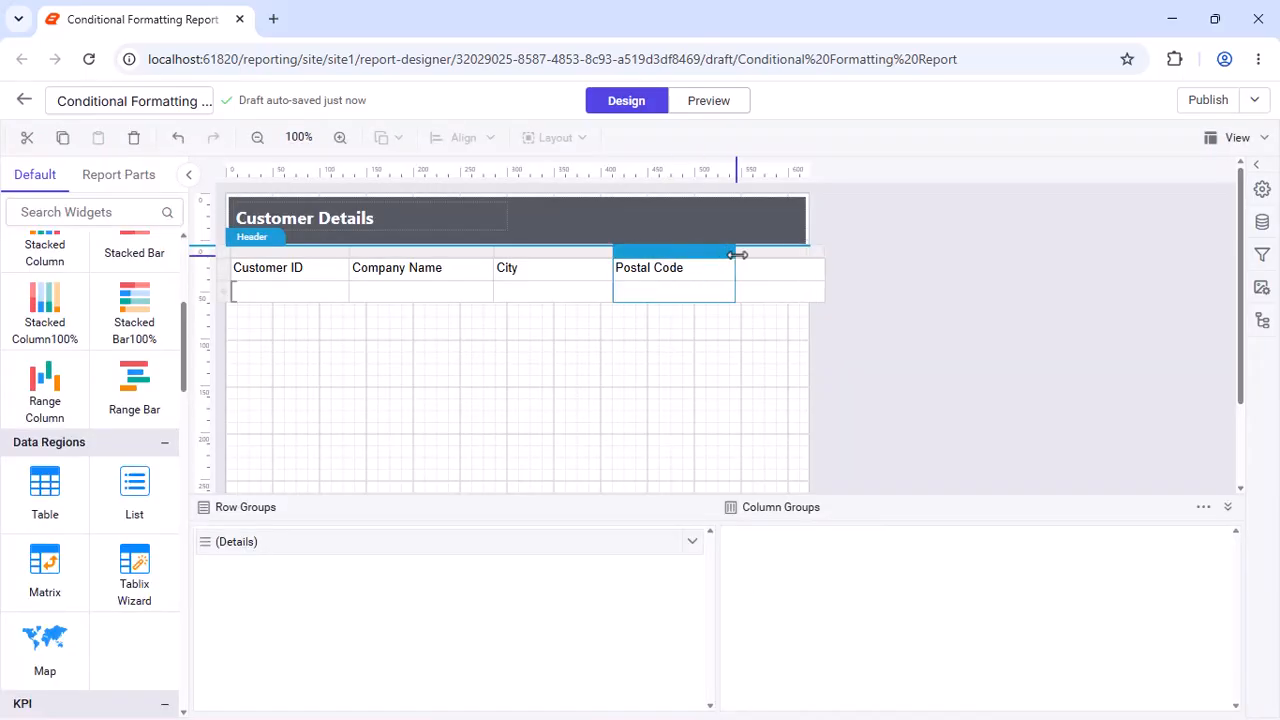
double_click(810, 266)
type("Country")
left_click(765, 602)
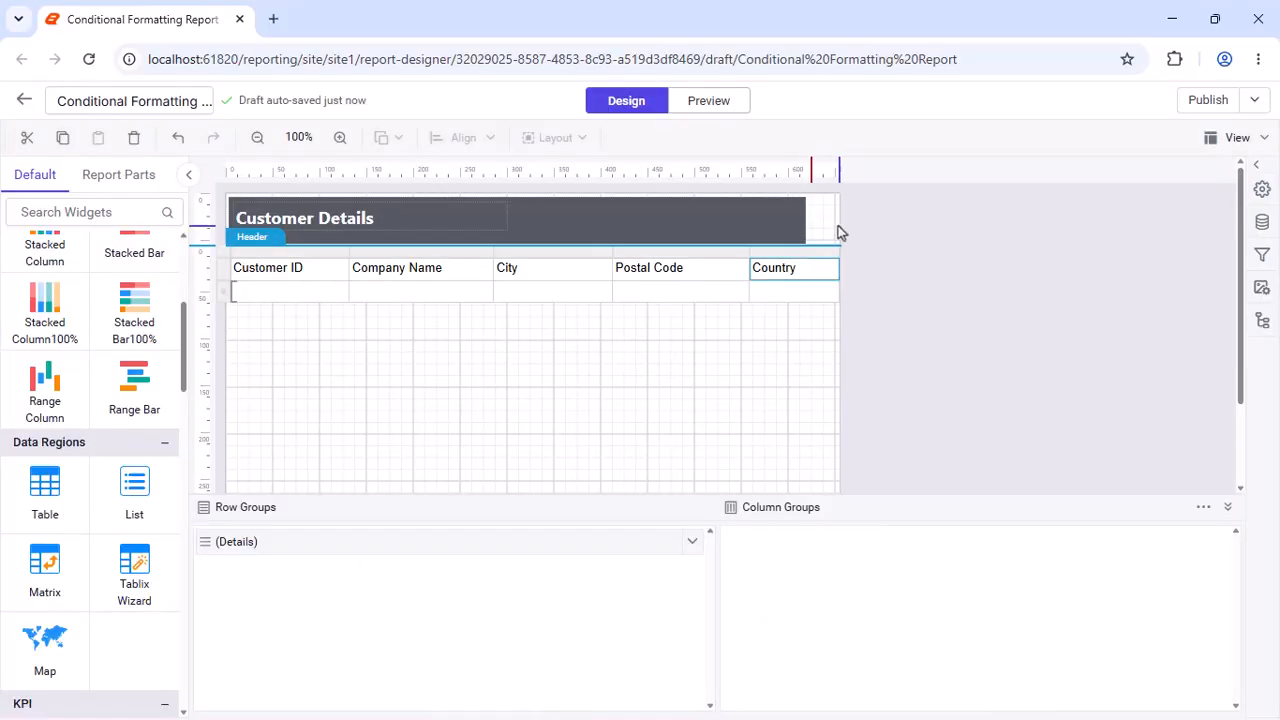
Widen the Country column and extend the dark header rectangle to the table's right edge.
left_click_drag(904, 209, 921, 209)
left_click_drag(839, 253, 913, 253)
left_click(795, 224)
left_click_drag(811, 221, 918, 219)
left_click(888, 316)
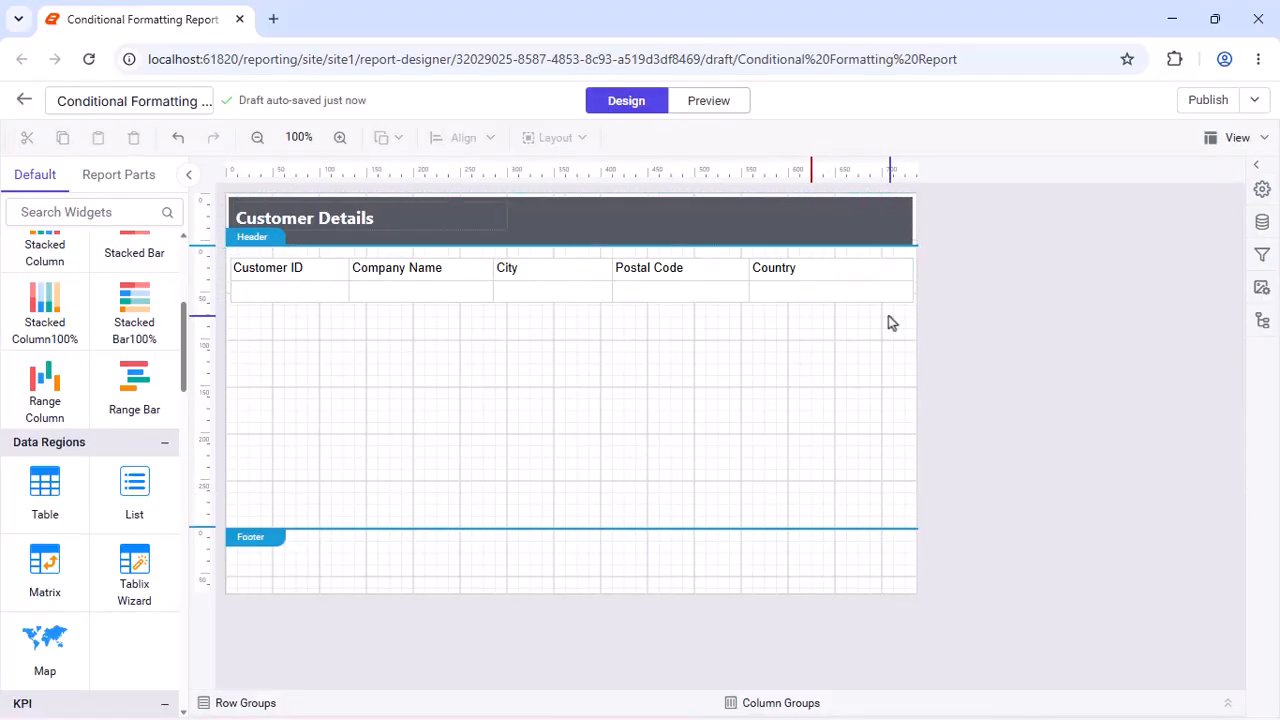
Bind the detail row cells to the CustomerID, CompanyName, City, PostalCode and Country fields under their matching headings.
left_click(341, 290)
left_click(411, 357)
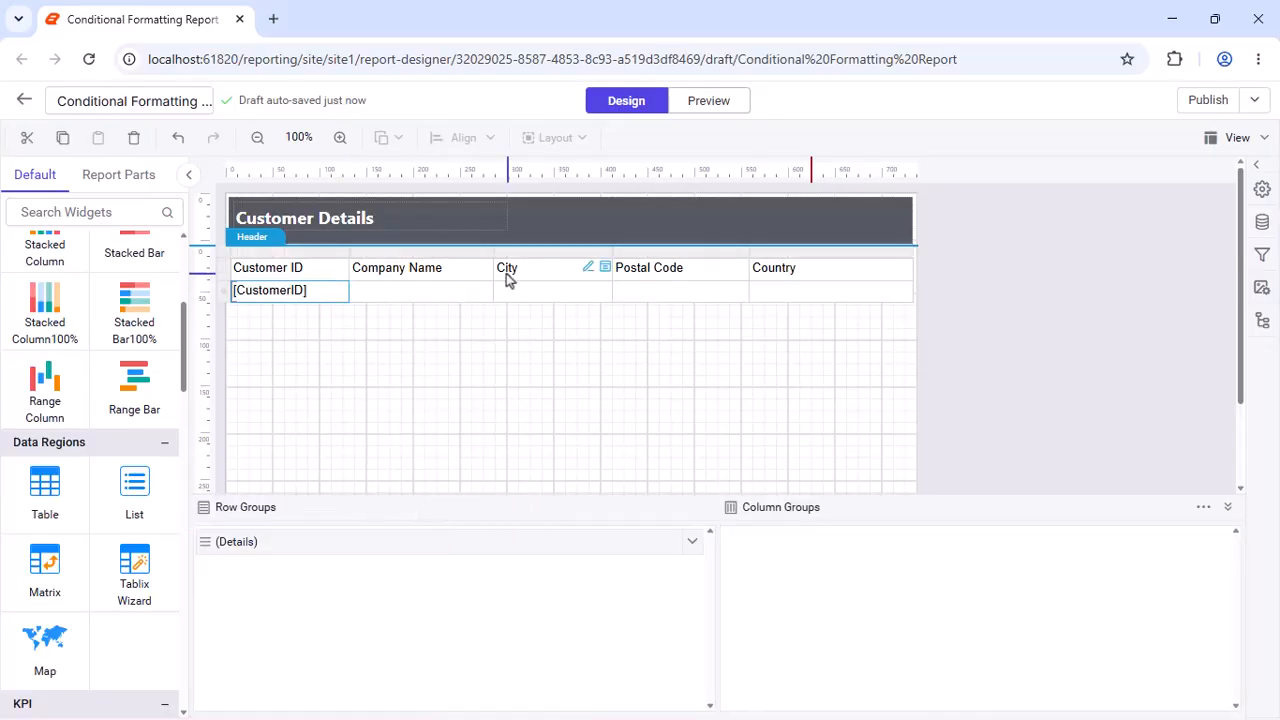
left_click(486, 290)
left_click(551, 394)
left_click(605, 290)
left_click(660, 463)
left_click(743, 291)
left_click(797, 498)
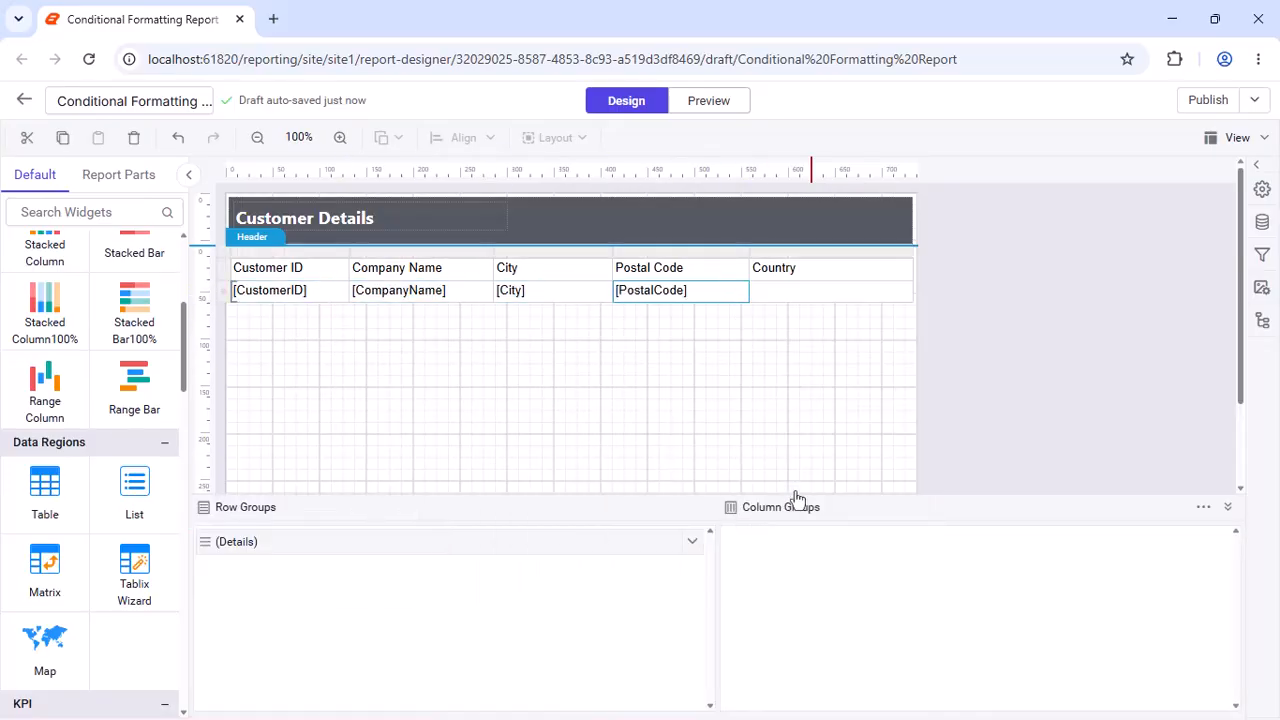
left_click(906, 290)
left_click(962, 535)
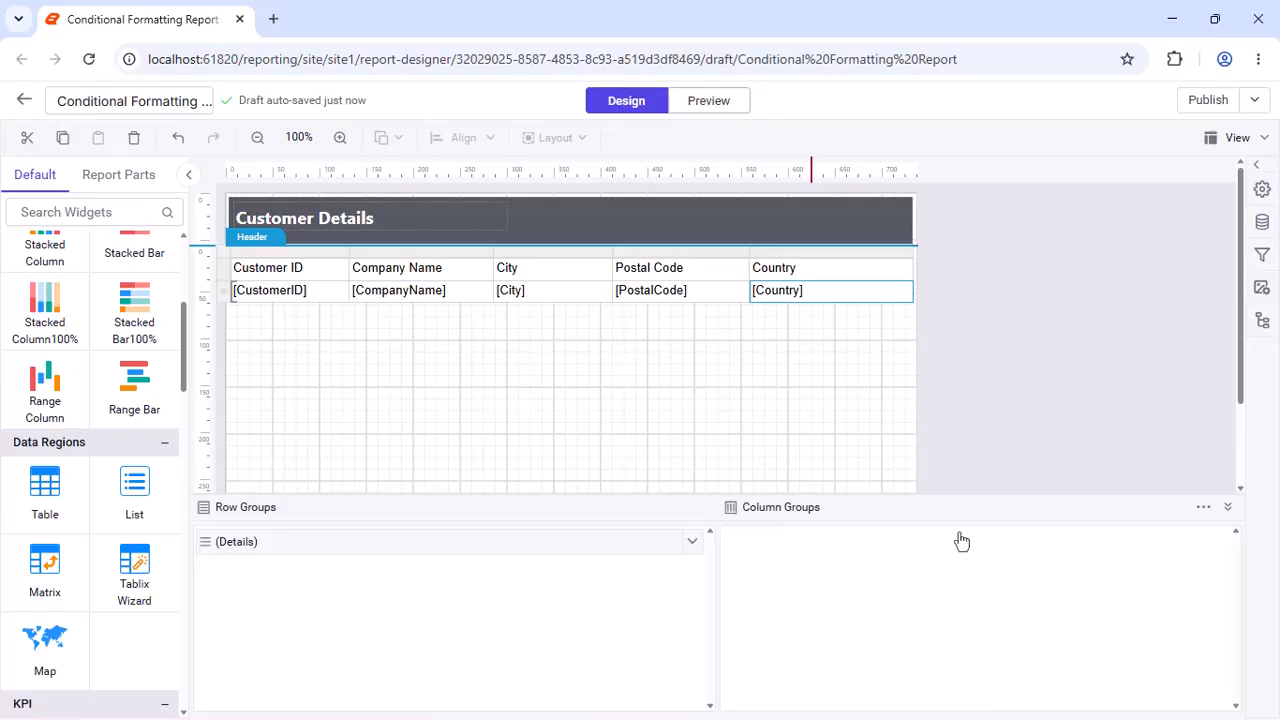
Set the table's header row font to Segoe UI with Bold weight.
left_click(227, 270)
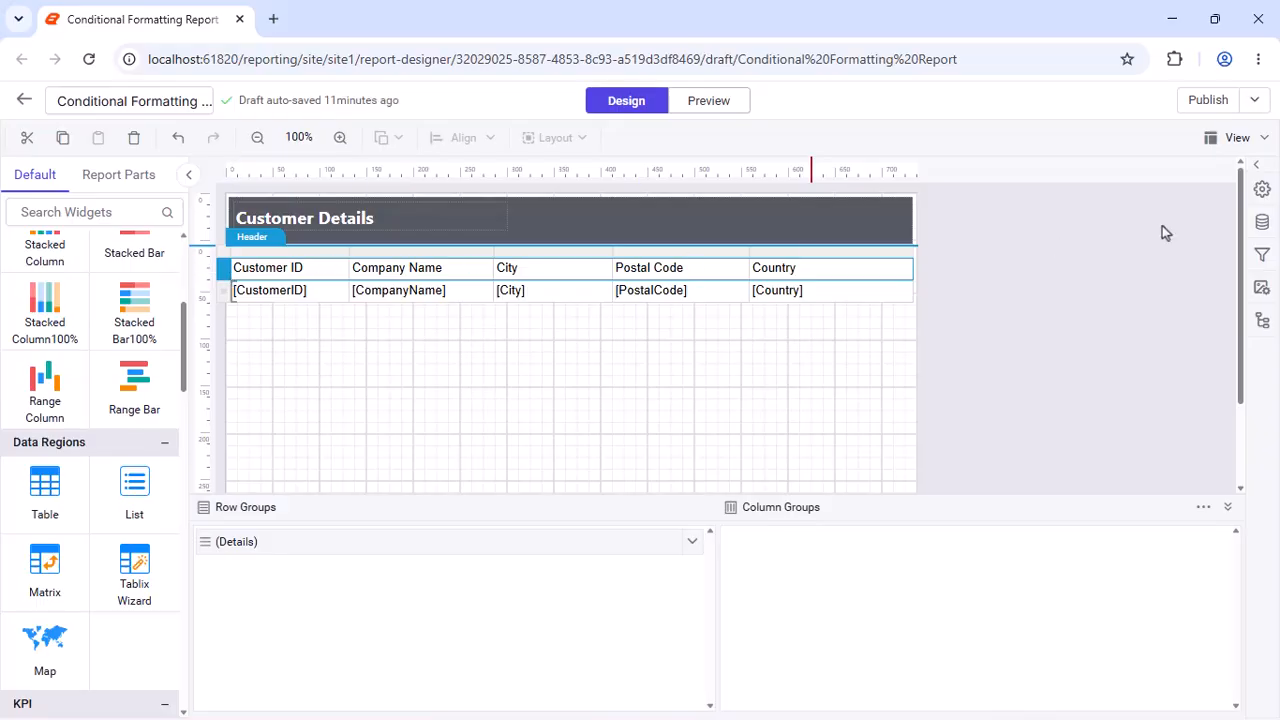
left_click(1262, 189)
left_click(1040, 322)
type("Seg")
left_click(1004, 485)
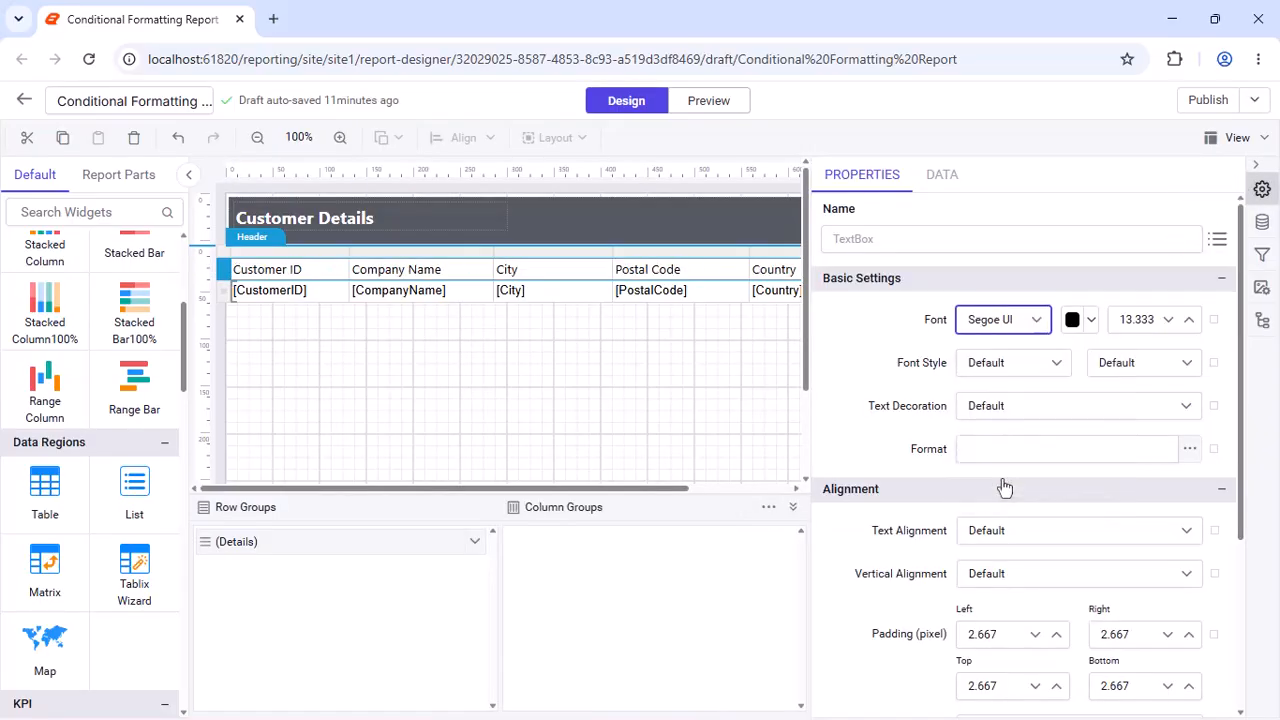
left_click(1145, 362)
scroll(1140, 440, "down", 2)
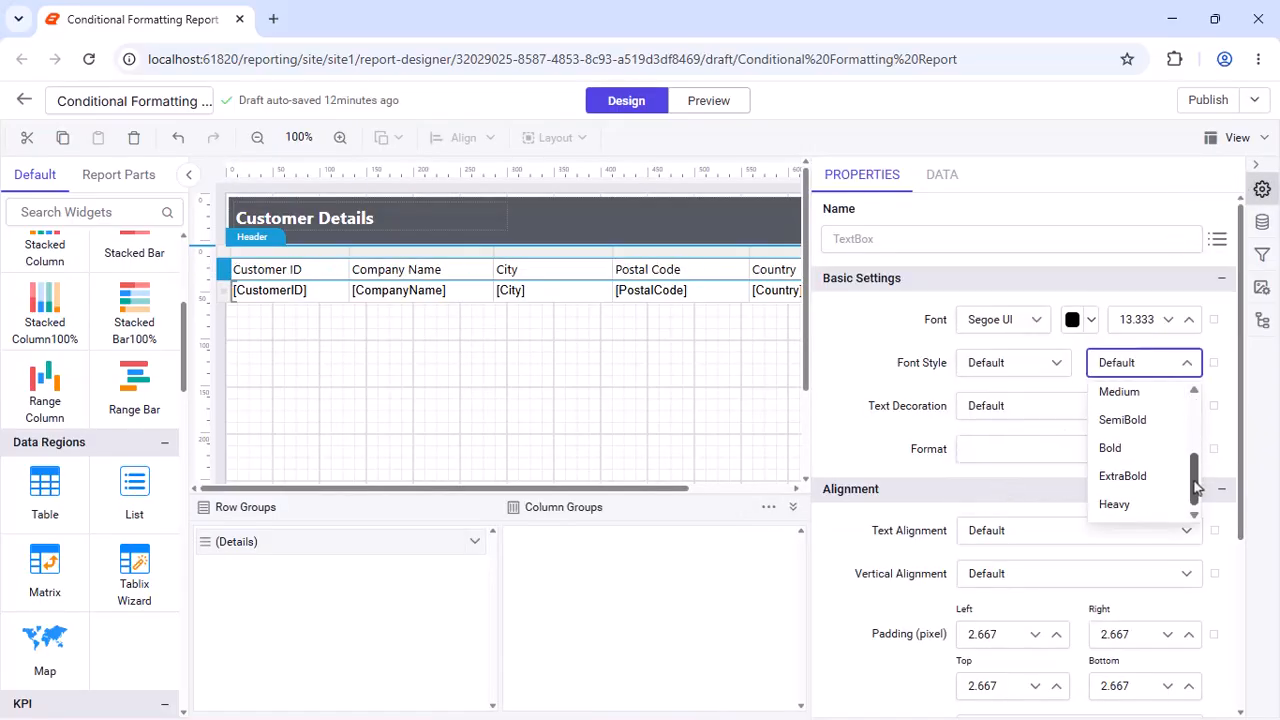
left_click(1125, 446)
Set the header row's text alignment to Left and its vertical alignment to Middle.
left_click(1060, 530)
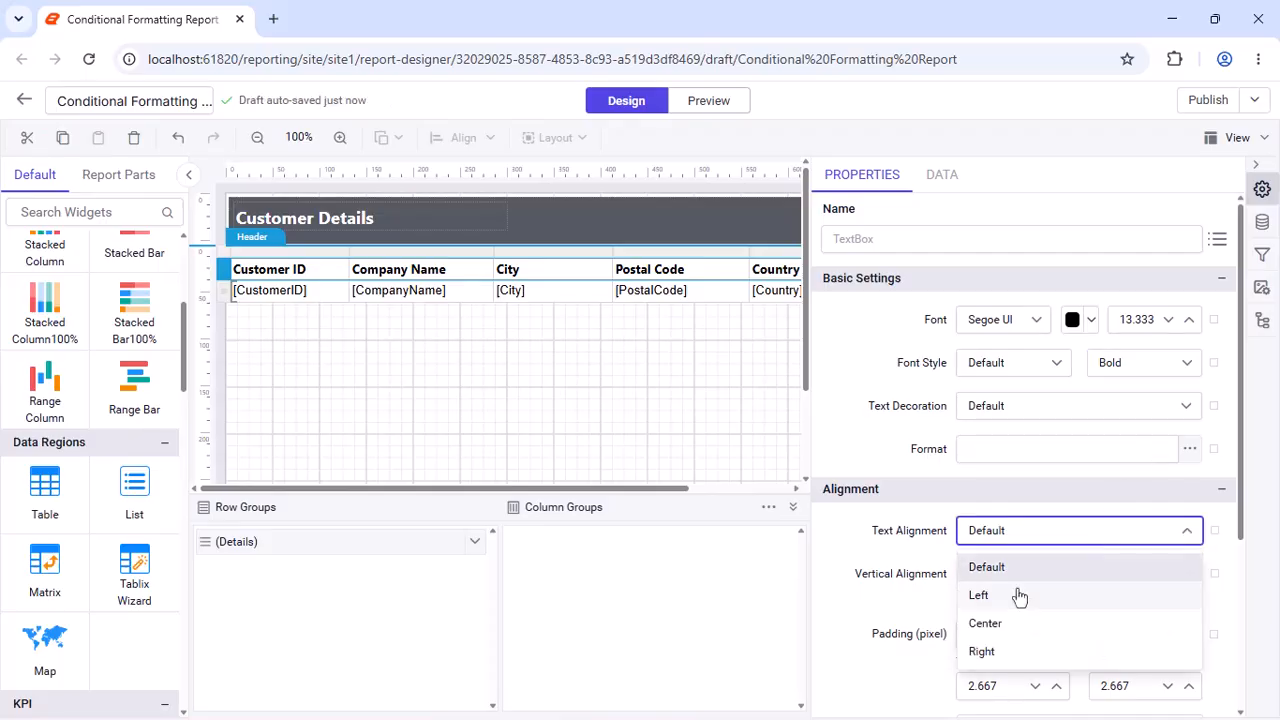
left_click(1014, 596)
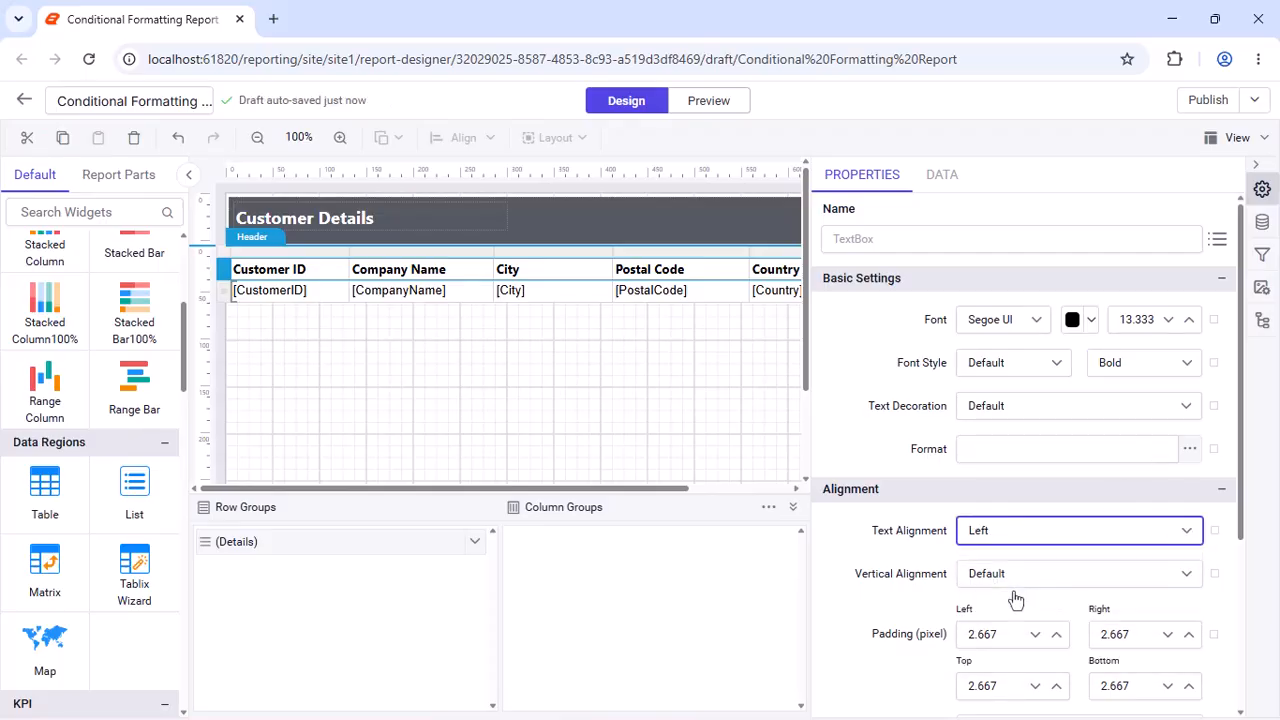
left_click(1028, 573)
left_click(988, 666)
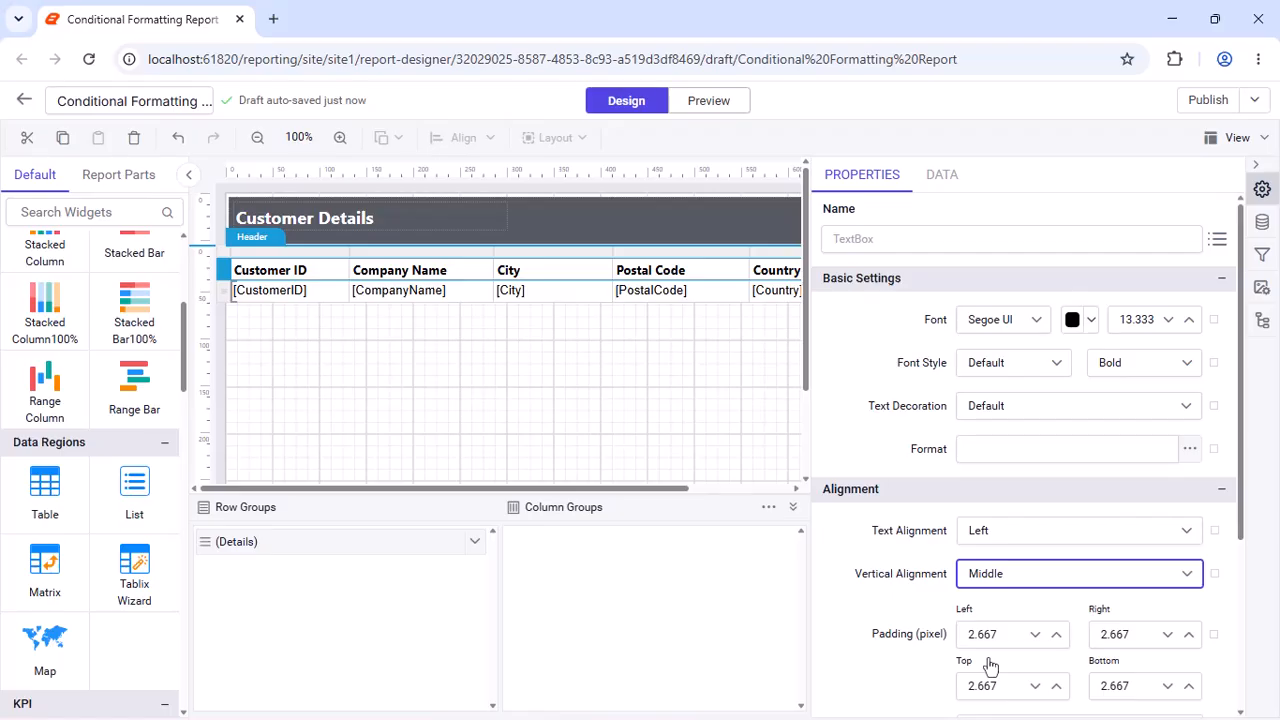
Give the table's header row a green background with the hex color #6aa329.
scroll(1000, 500, "down", 3)
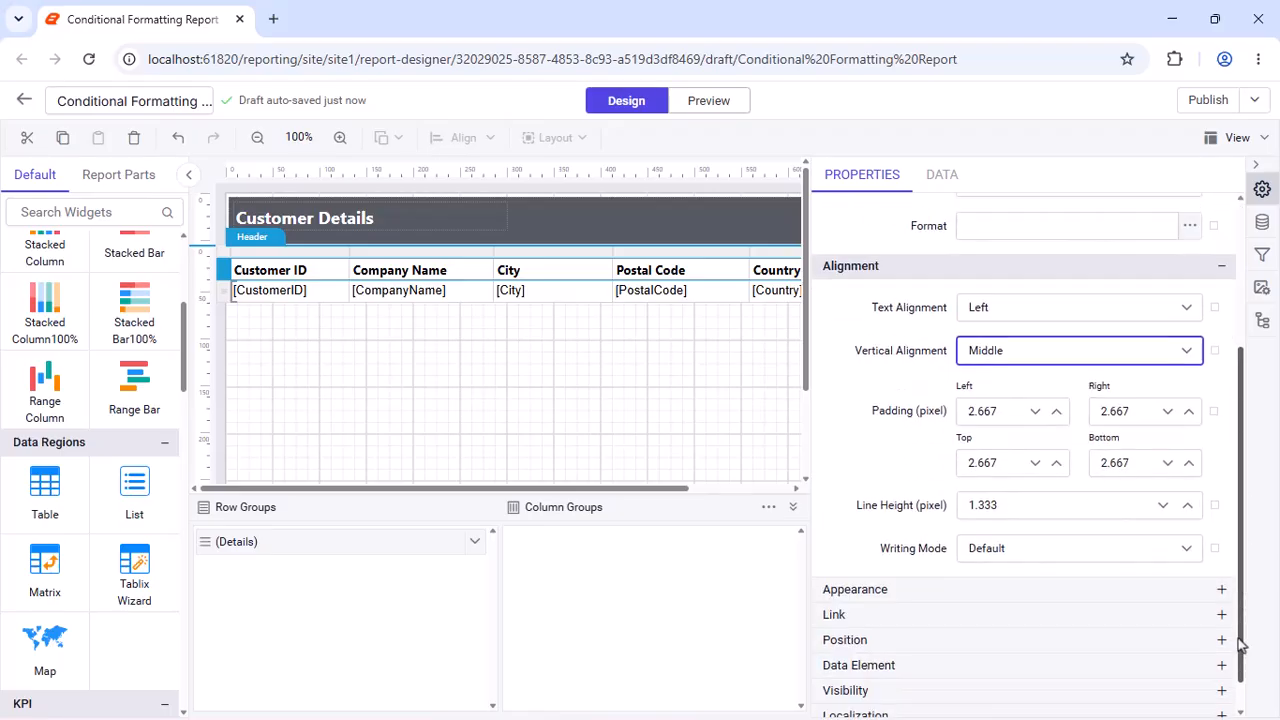
left_click(1103, 555)
left_click(986, 594)
left_click(978, 563)
double_click(1052, 512)
type("6aa329")
left_click(1171, 559)
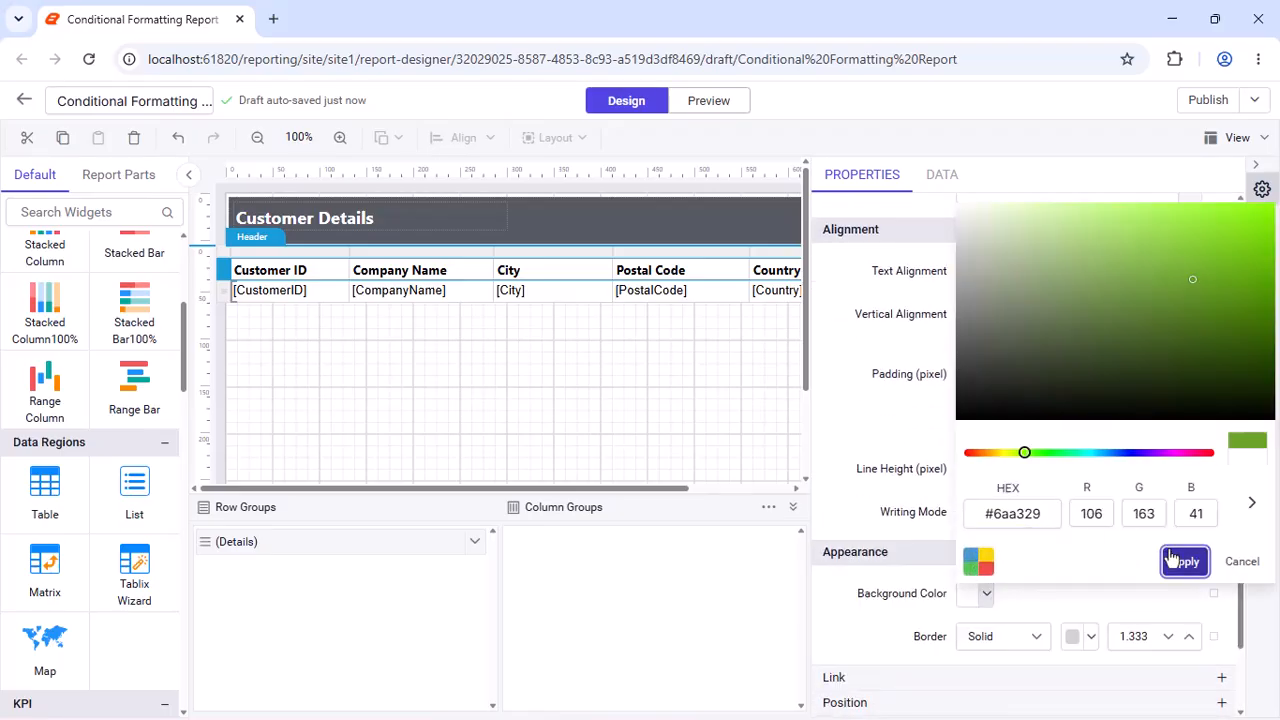
Change the header row's font color to white.
scroll(1186, 531, "up", 5)
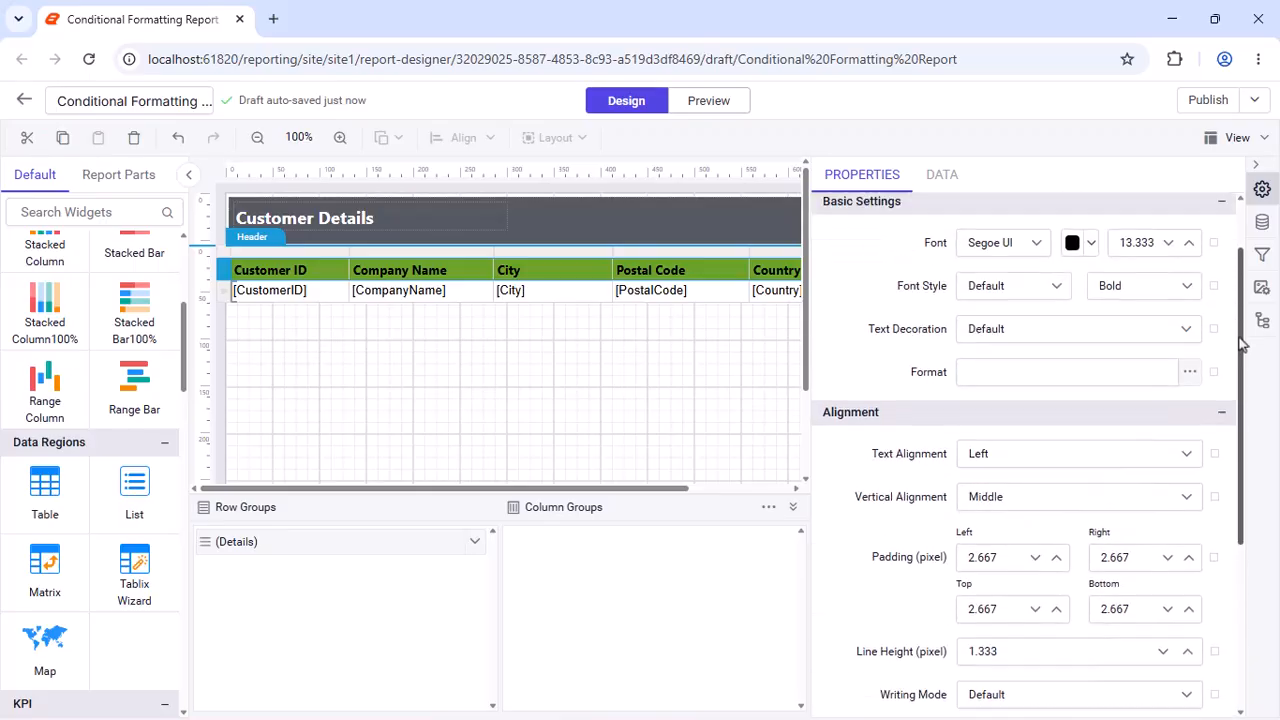
left_click(1090, 269)
left_click(1166, 527)
left_click(1188, 573)
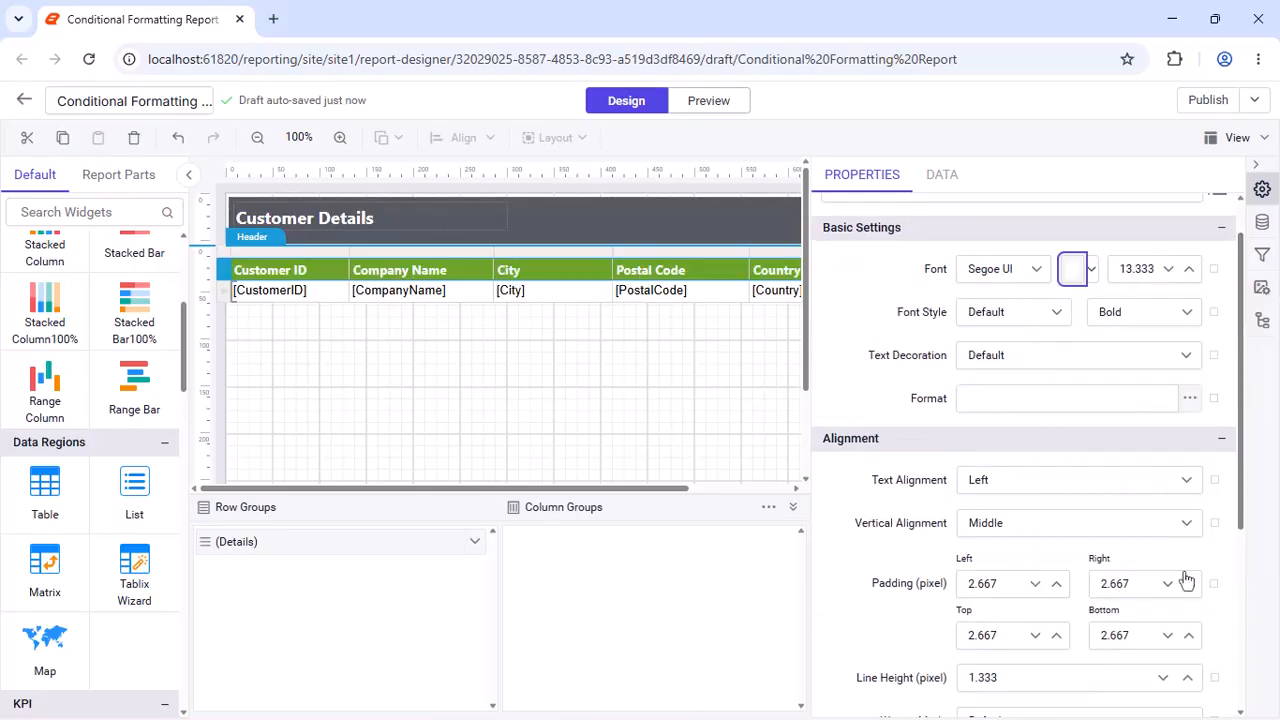
Set the detail row's text alignment to Left and its vertical alignment to Middle.
left_click(223, 298)
left_click(1177, 480)
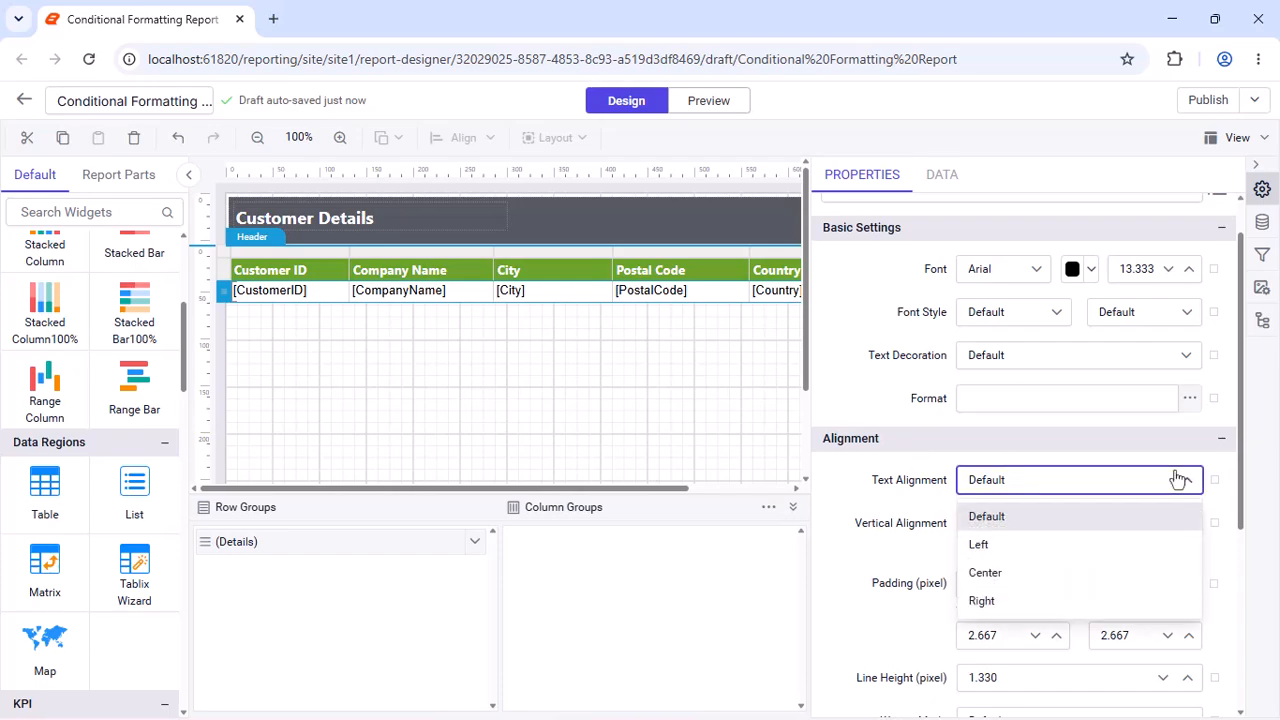
left_click(988, 546)
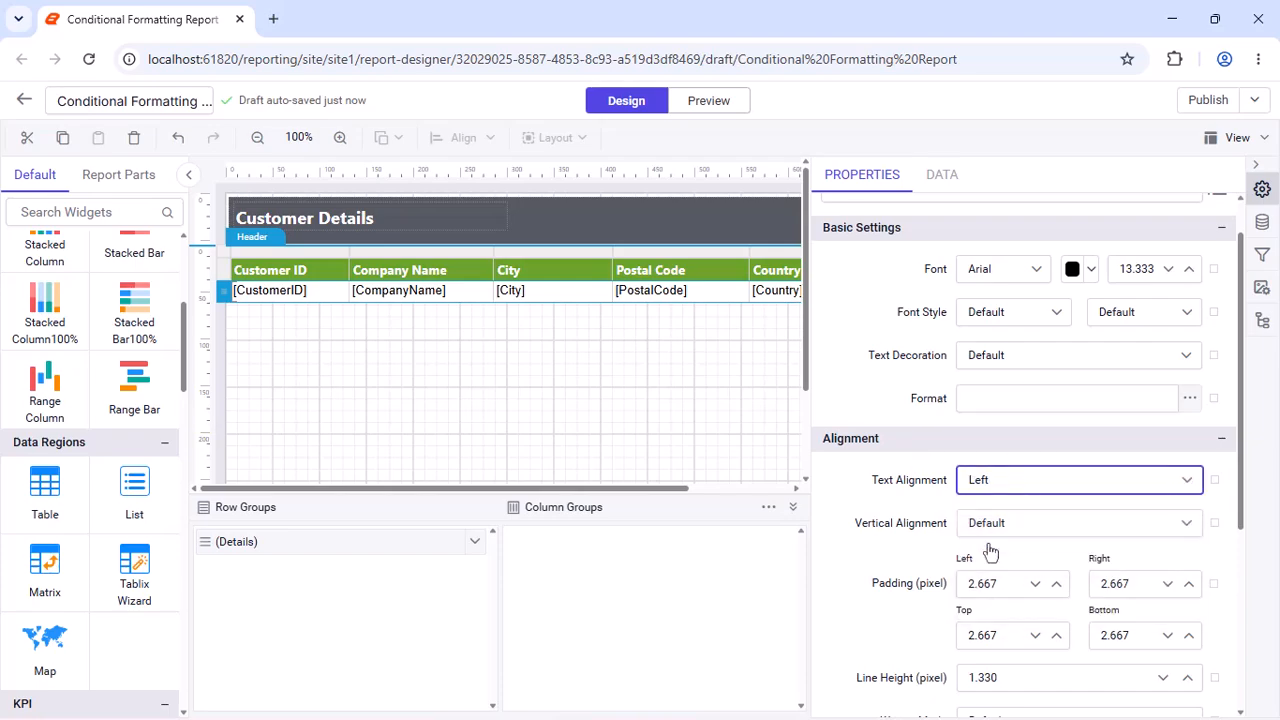
left_click(1112, 527)
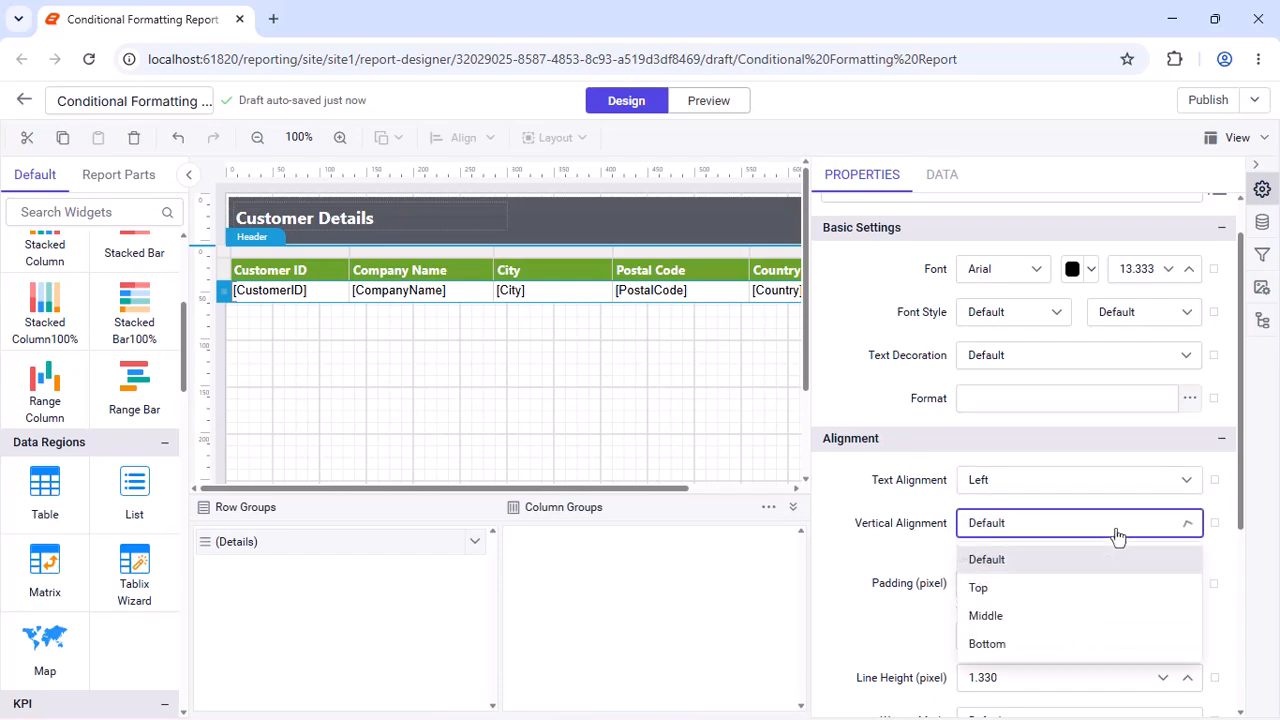
left_click(989, 616)
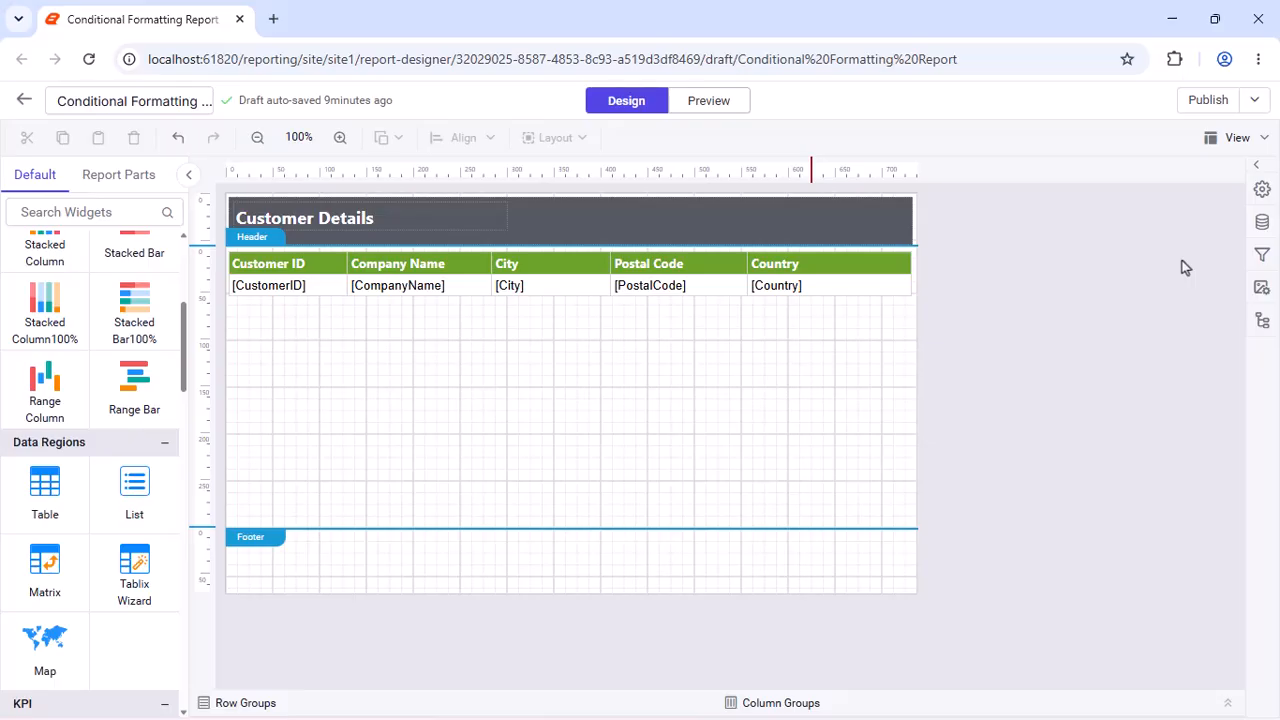
Start a new report parameter named CountryName with the prompt "Country".
left_click(1261, 255)
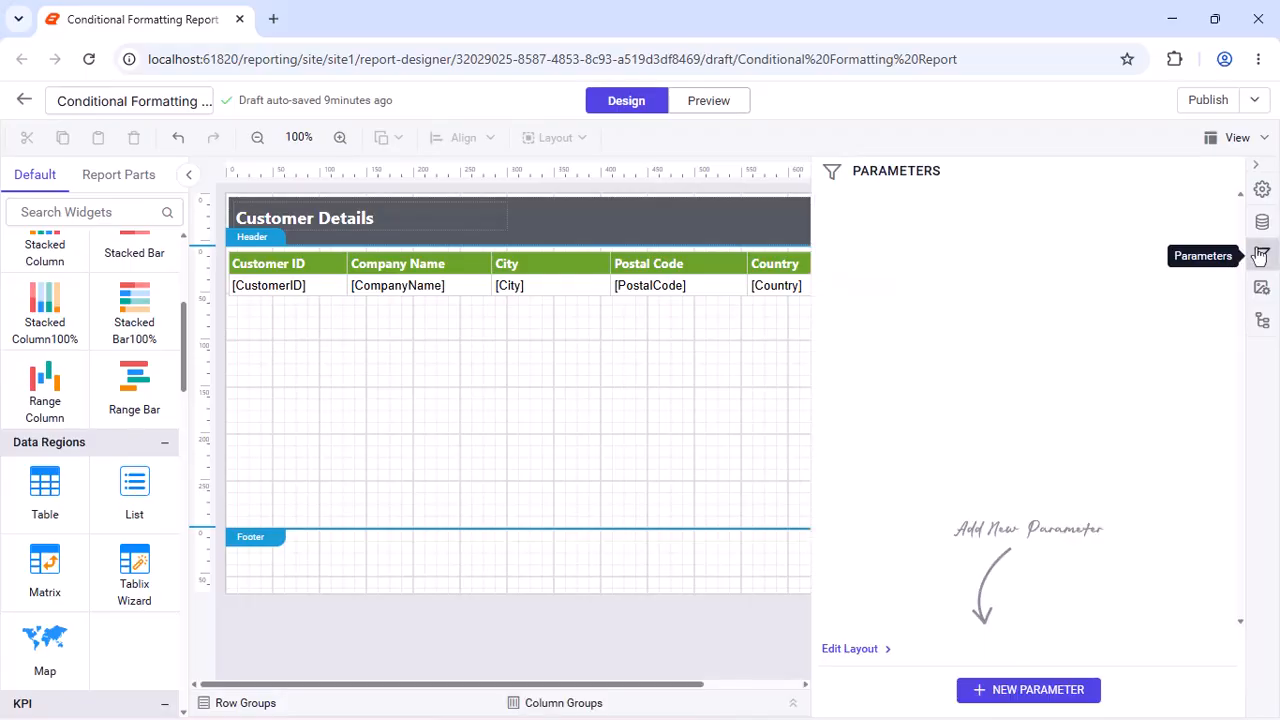
left_click(1046, 690)
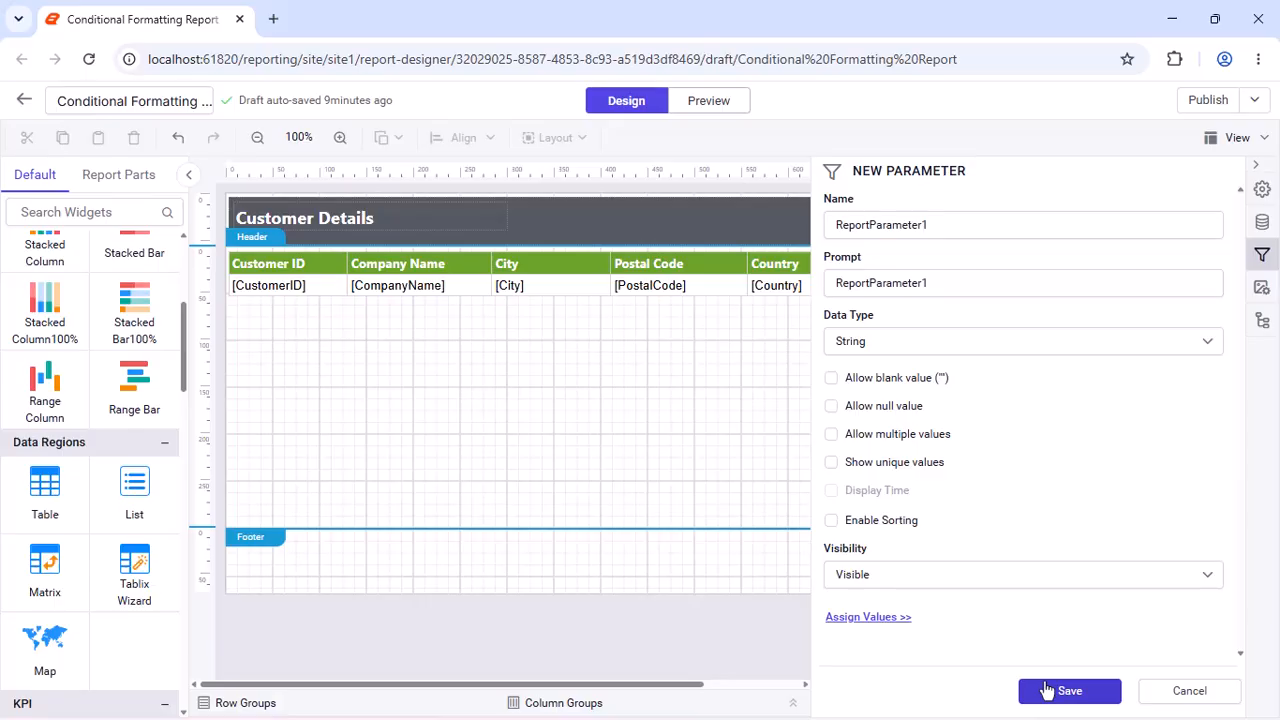
double_click(974, 226)
type("CountryName")
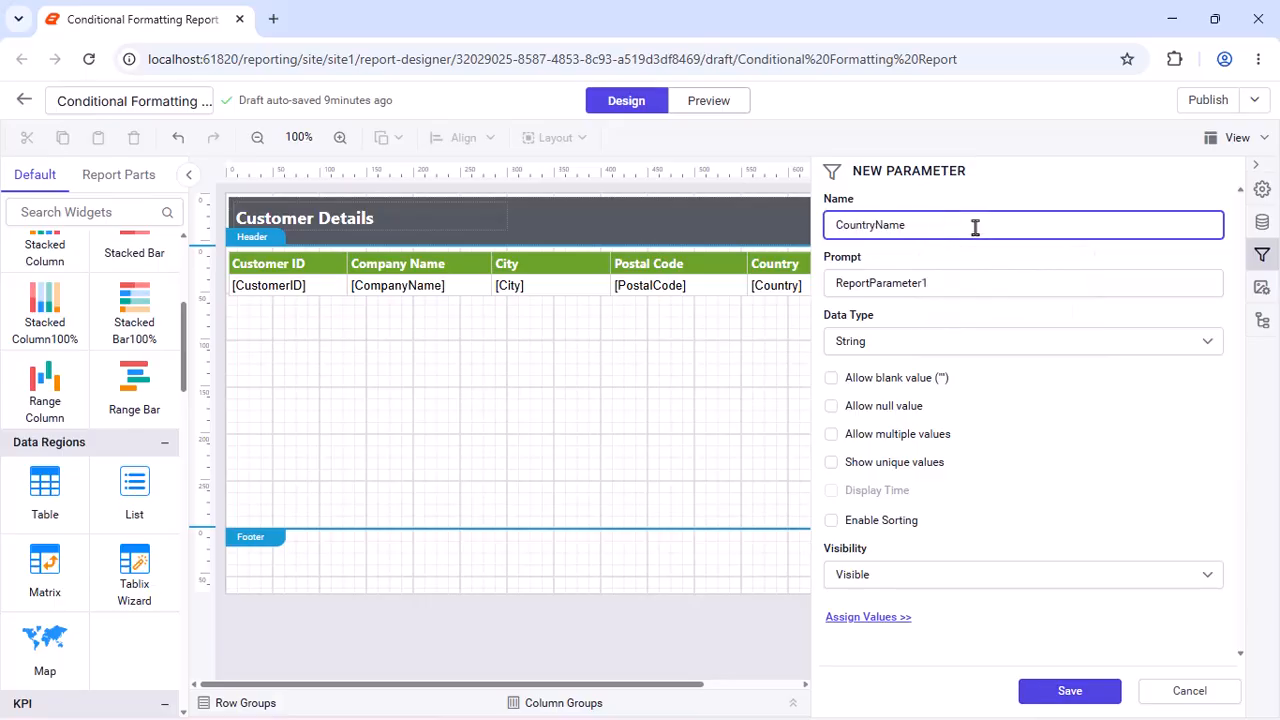
double_click(966, 280)
type("Country")
left_click(967, 320)
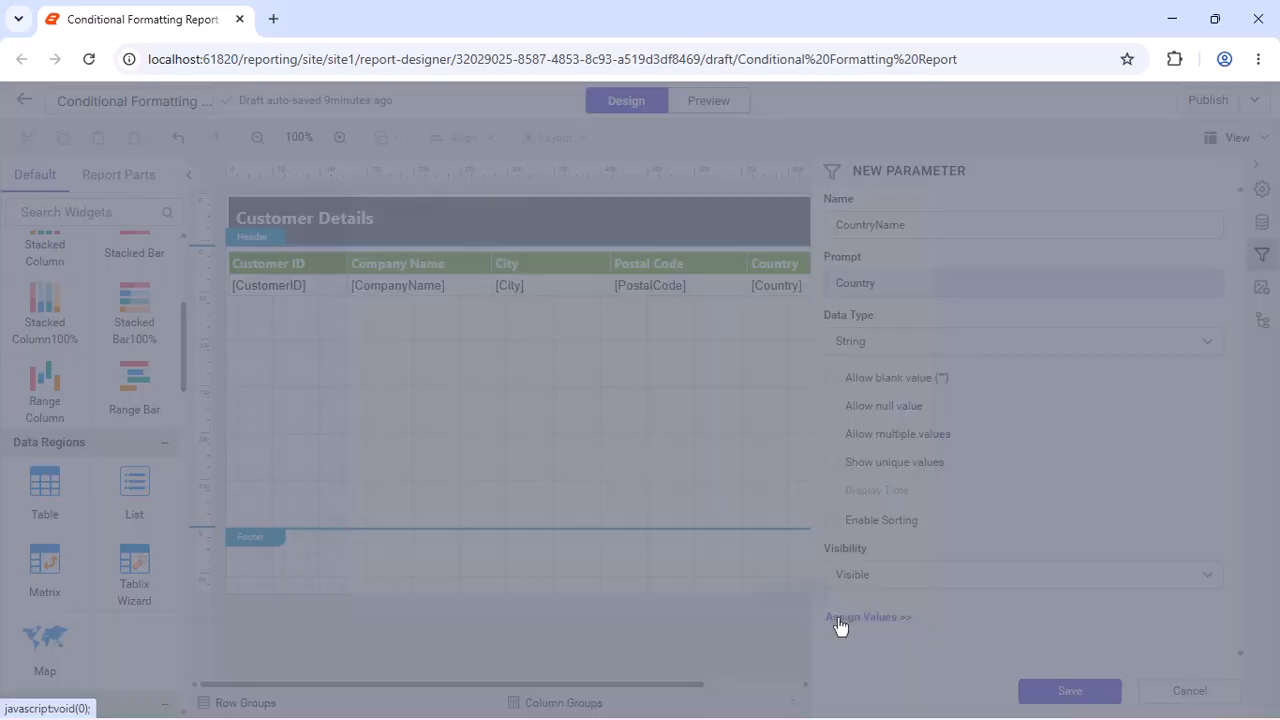
Source the parameter's available values from a query on the customer detail dataset, with Country as the value field.
left_click(840, 618)
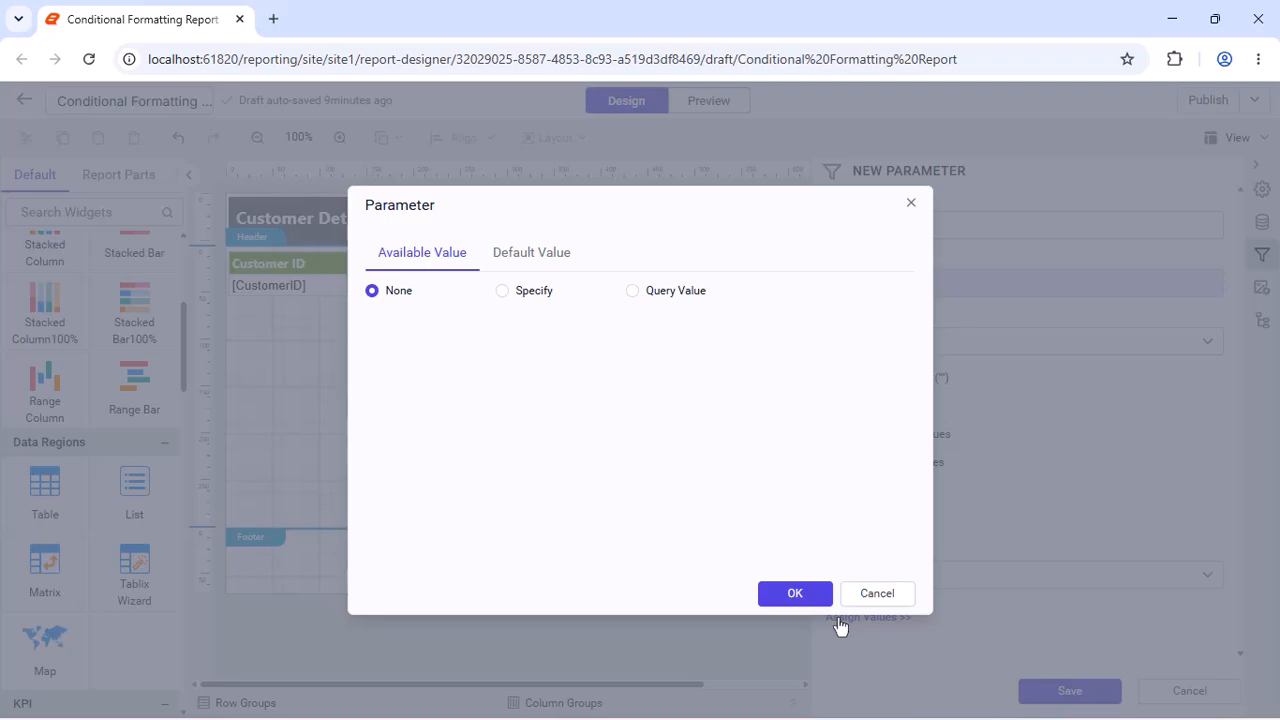
left_click(631, 291)
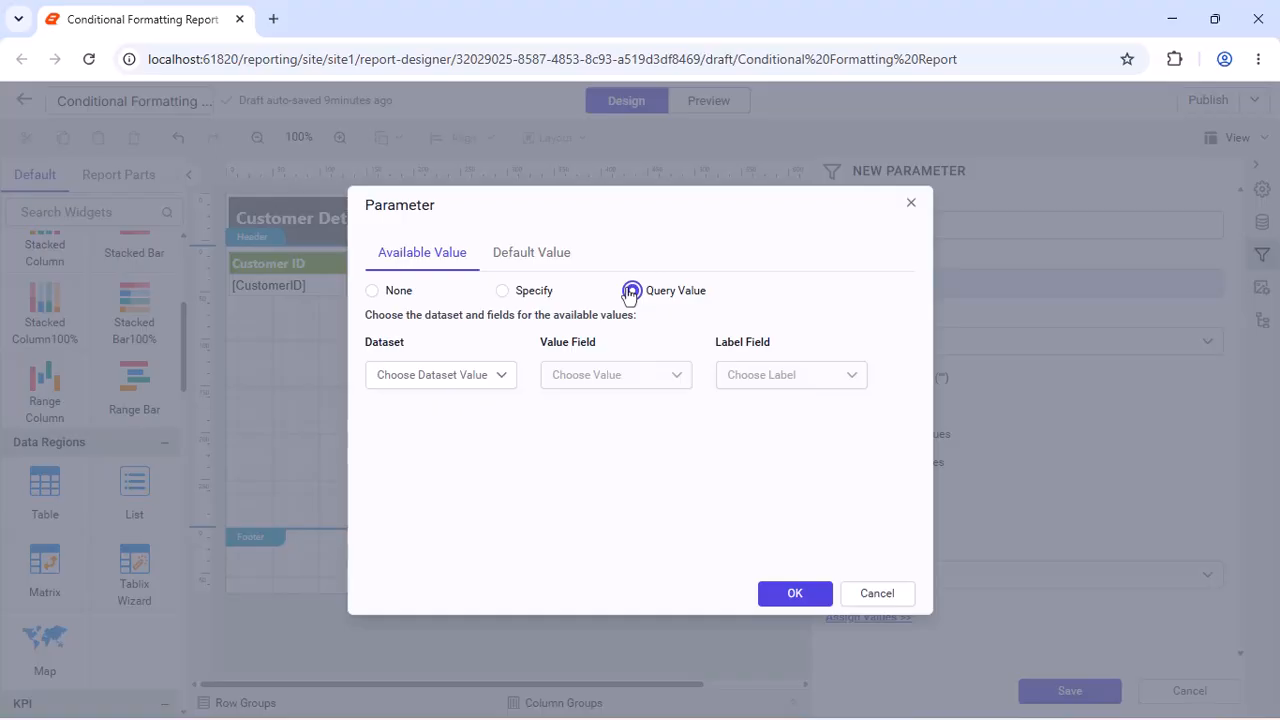
left_click(494, 378)
left_click(465, 421)
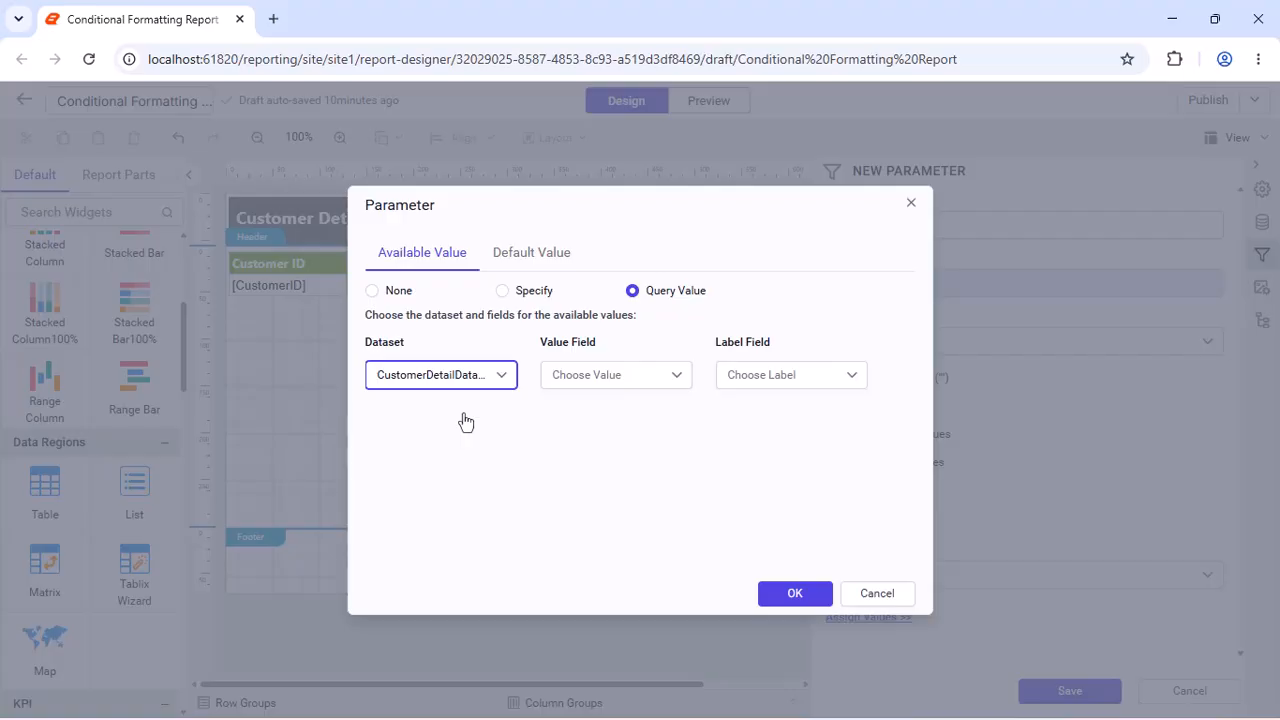
left_click(648, 378)
type("C")
left_click(640, 534)
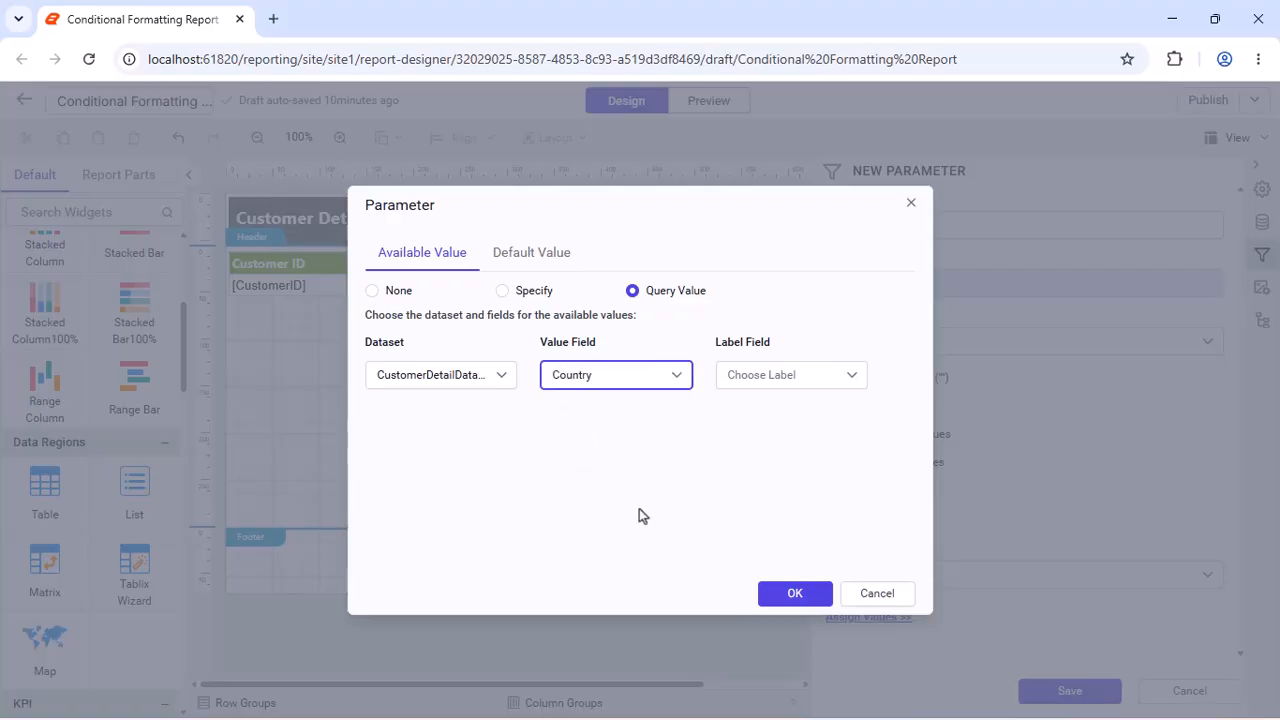
Set the available values' label field to Country and save the CountryName parameter.
left_click(837, 380)
type("C")
left_click(748, 536)
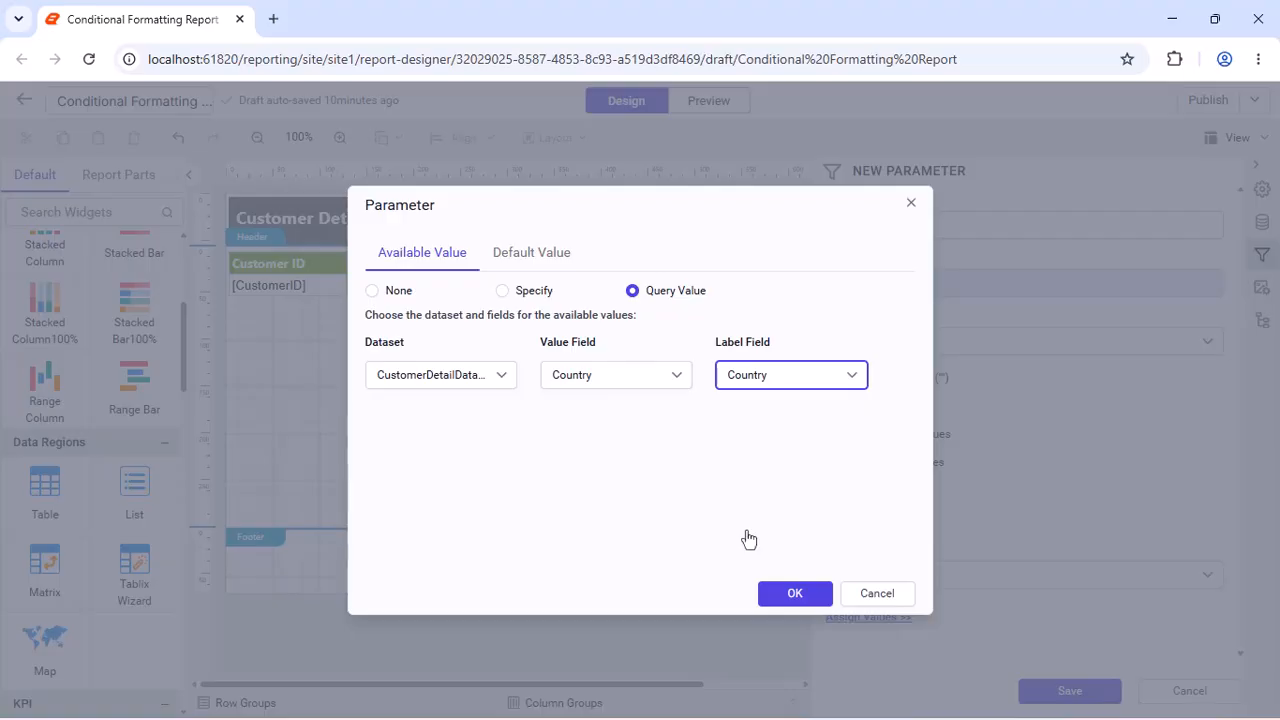
left_click(795, 593)
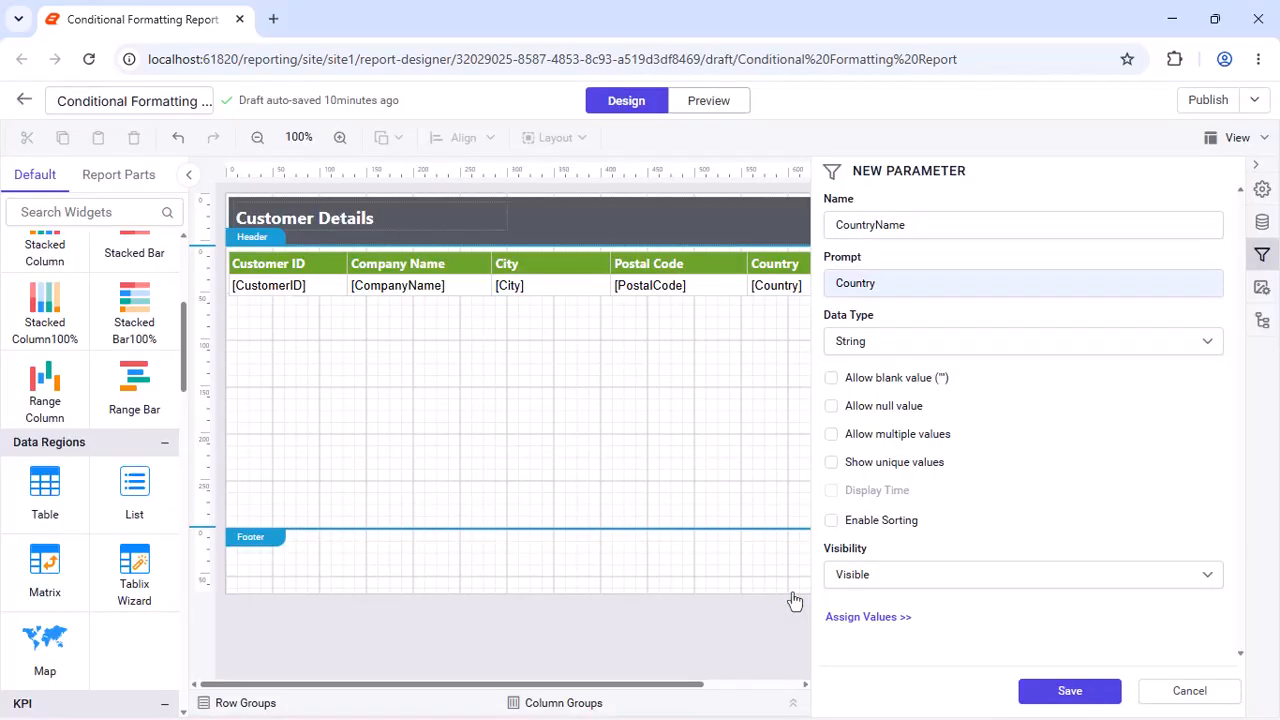
left_click(1064, 691)
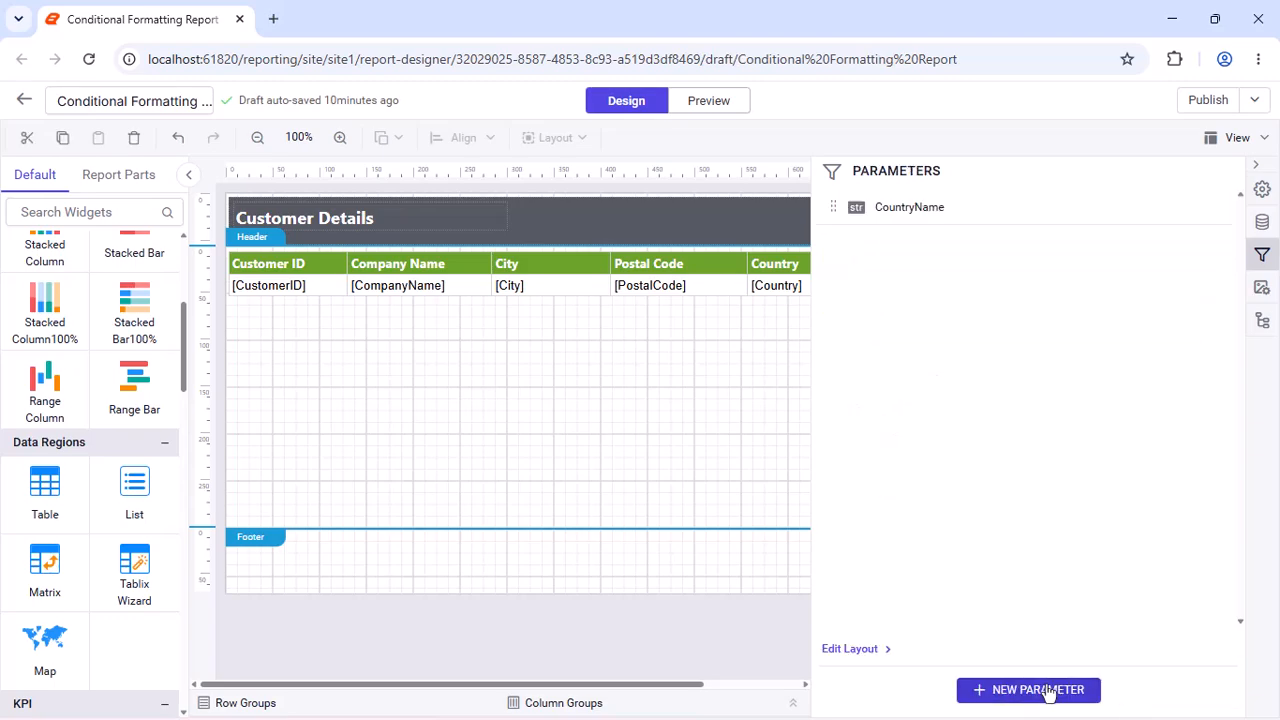
Set the detail row's background color expression to =IIf(Fields!Country.Value=Parameters!CountryName.Value,"#e2f2bf","Transparent").
left_click(254, 370)
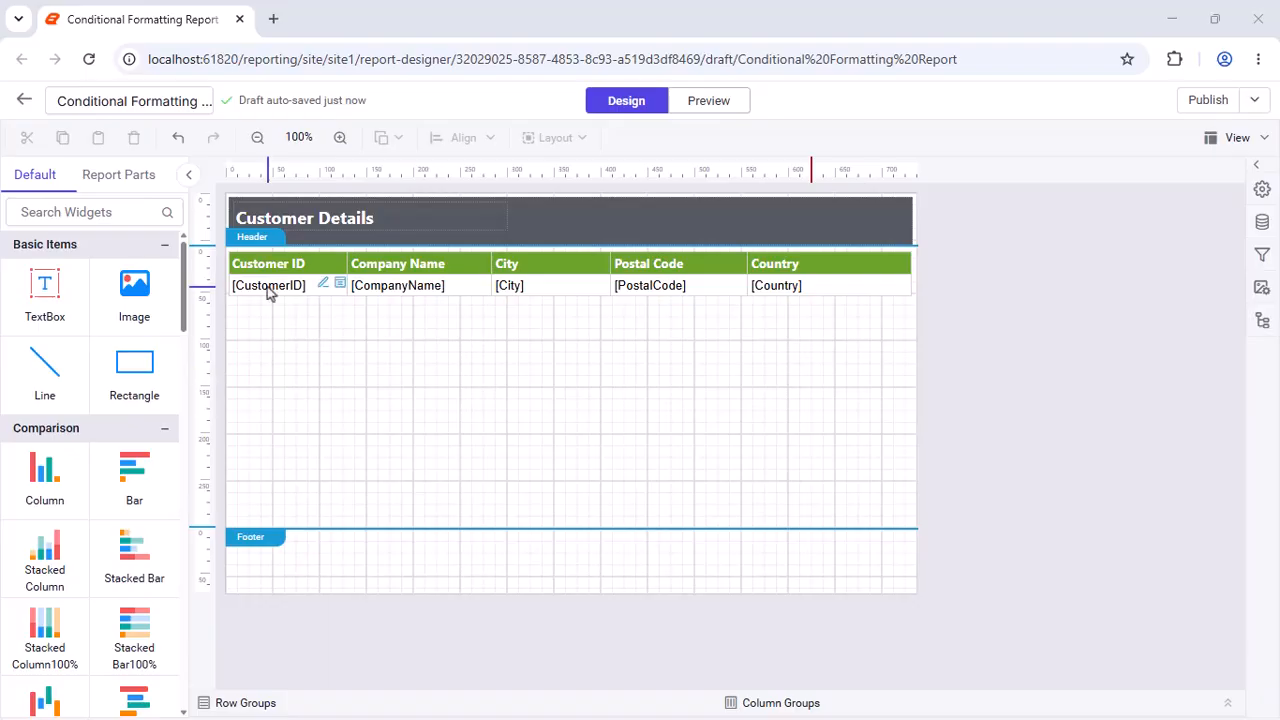
left_click(220, 283)
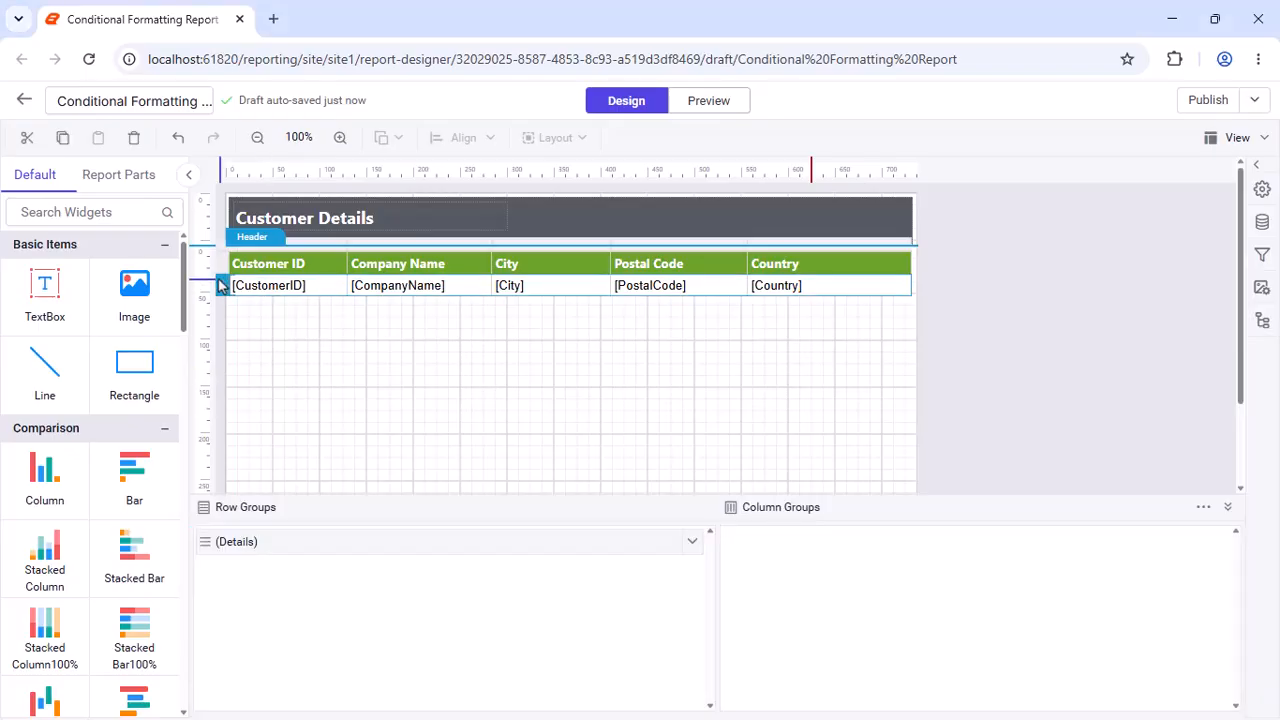
left_click(1260, 188)
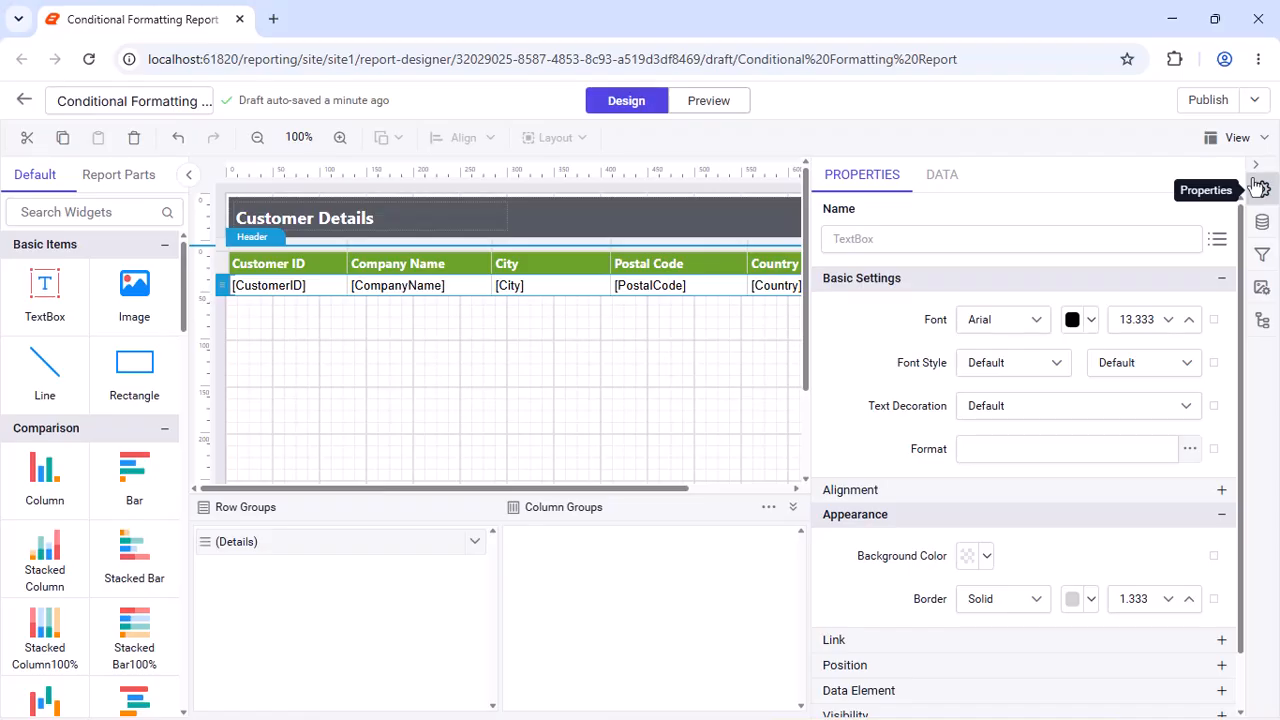
left_click(1213, 555)
left_click(1174, 617)
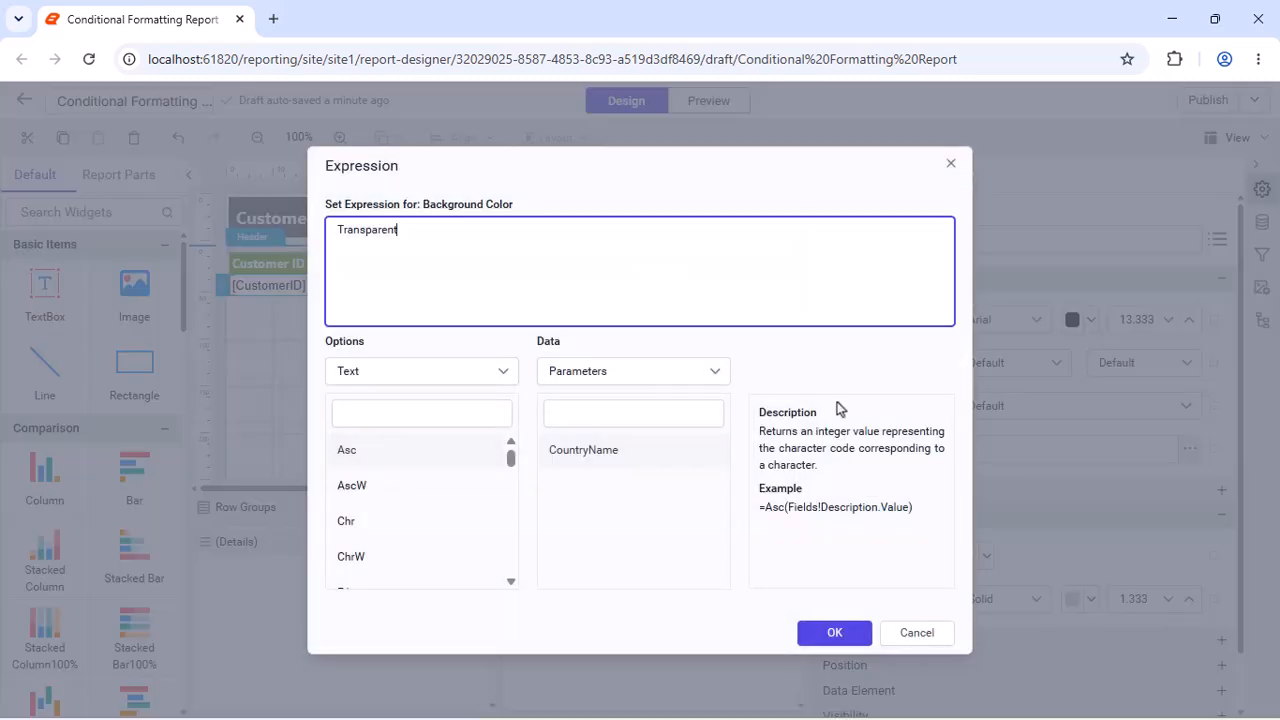
key("ctrl+a")
type("=IIf(Fields!Country.Value=Parameters!CountryName.Value,\"#e2f2bf\",\"Transparent\")")
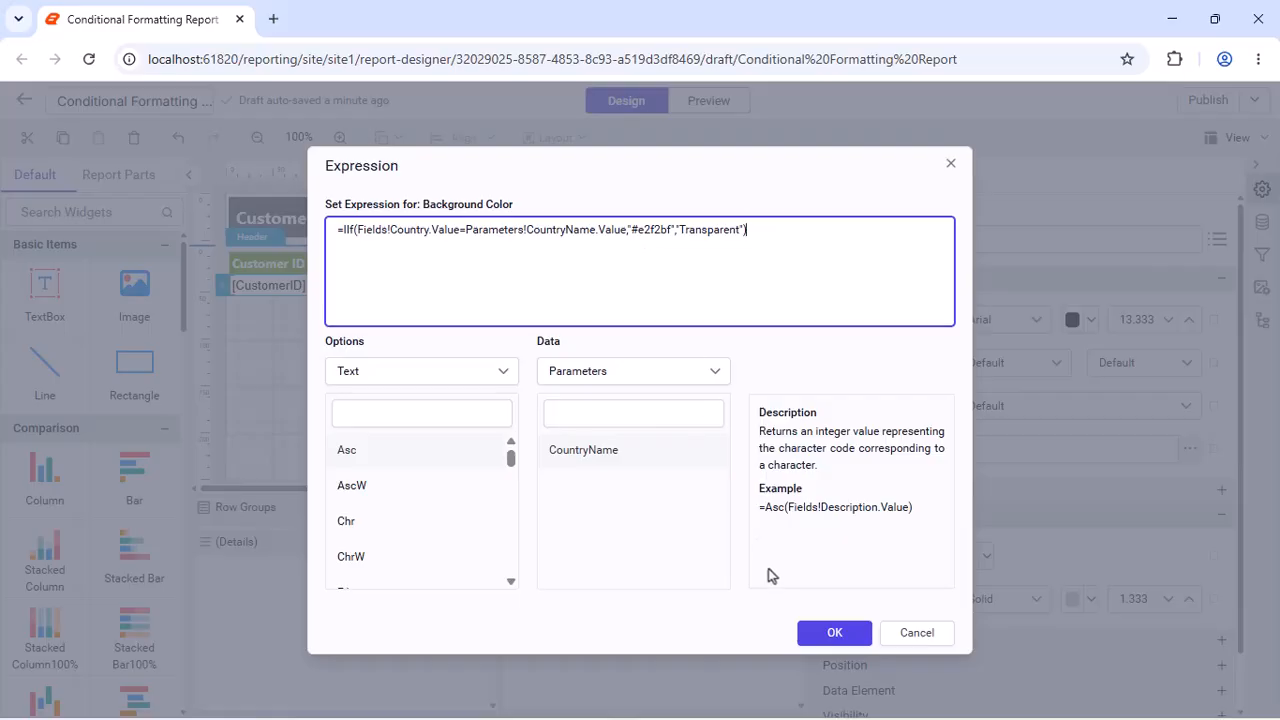
left_click(810, 636)
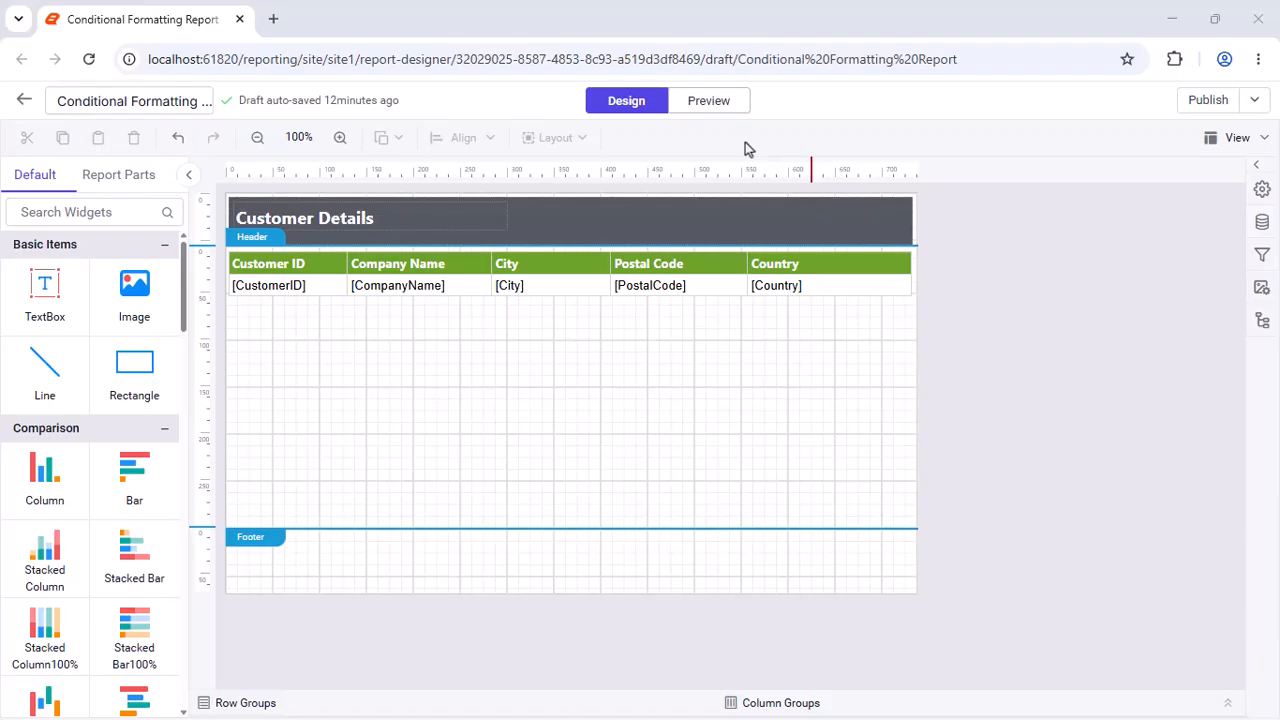
Preview the report with the Country parameter set to UK.
left_click(683, 102)
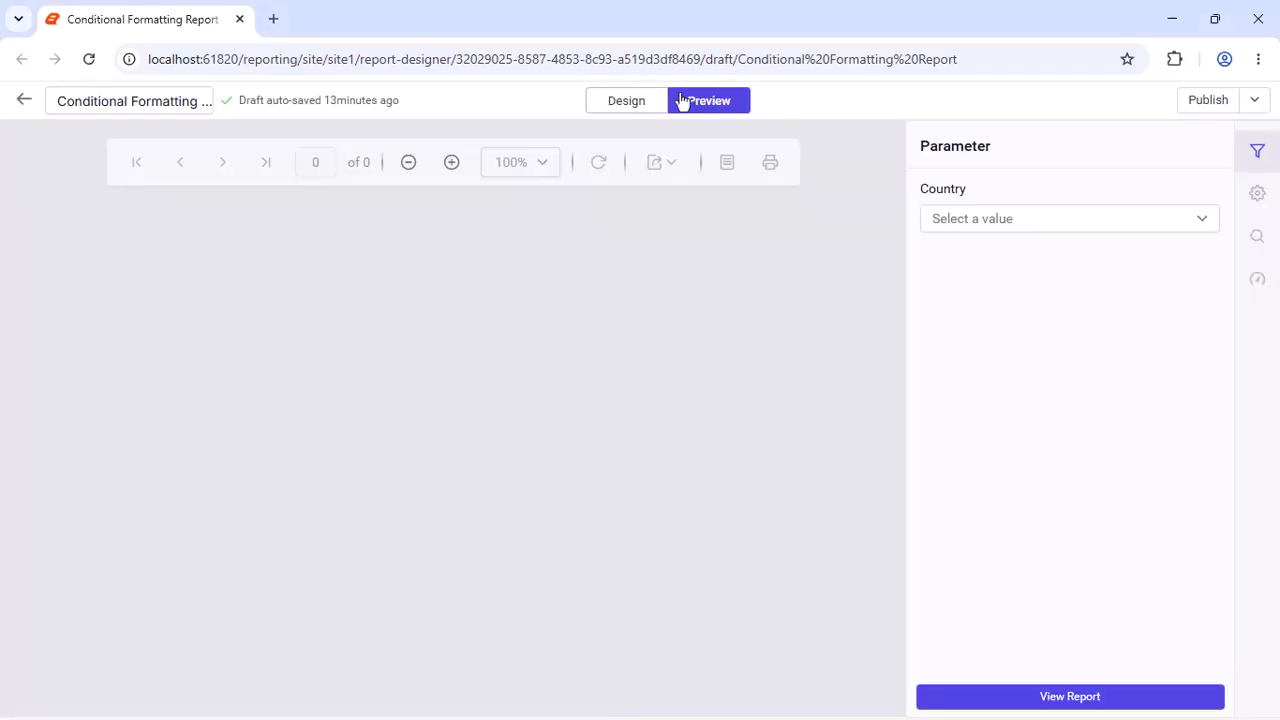
left_click(1202, 220)
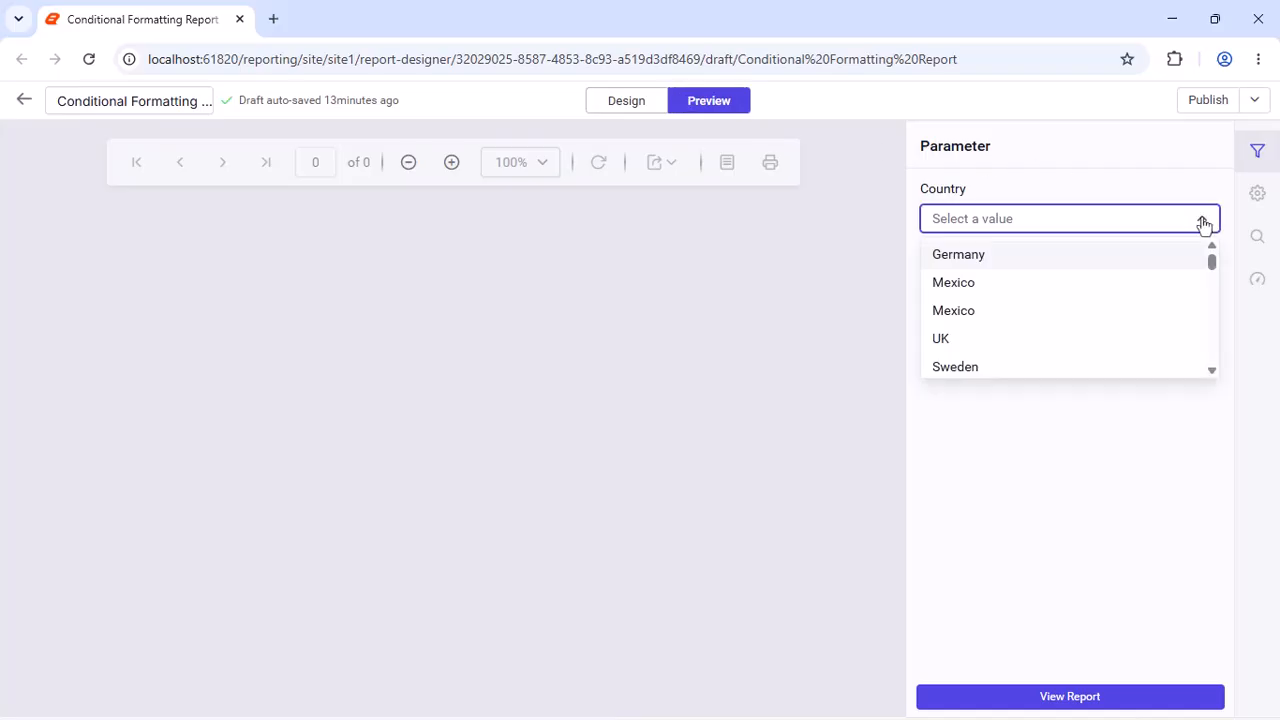
left_click(1008, 340)
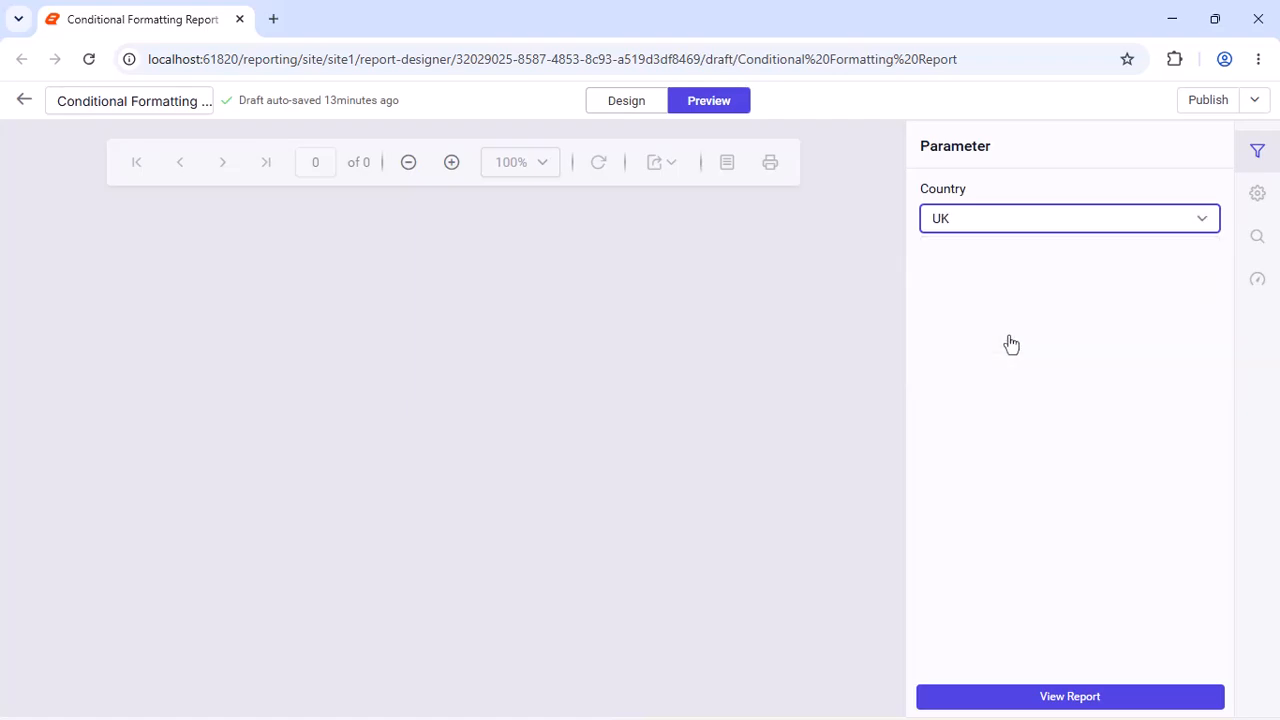
left_click(1011, 694)
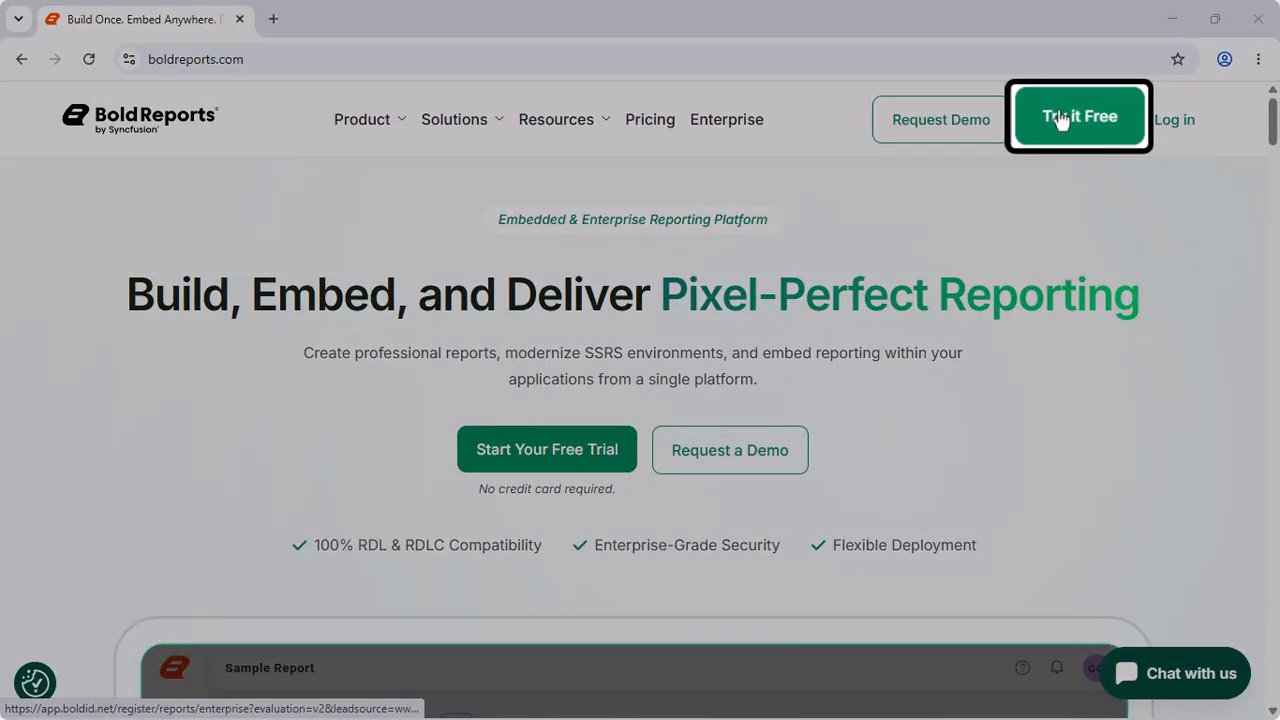
Look at the free trial registration page on boldreports.com, go back, and open the demo request page.
left_click(1062, 119)
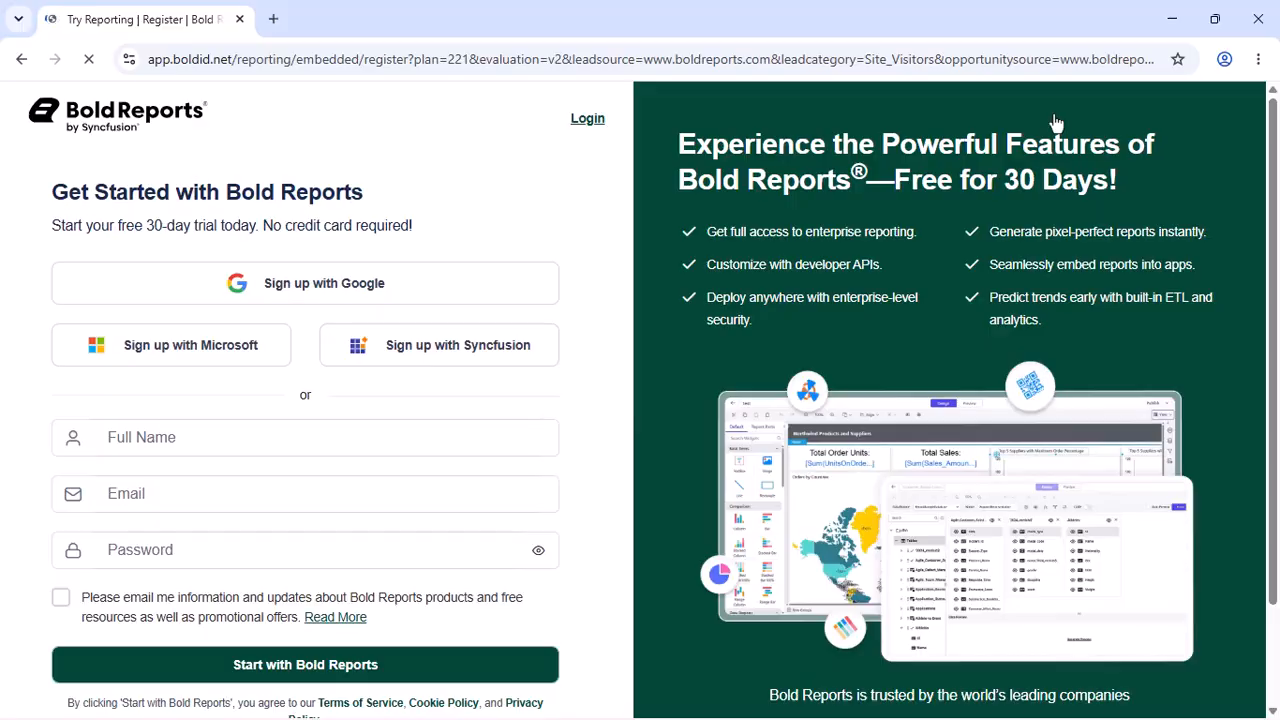
key("alt+Left")
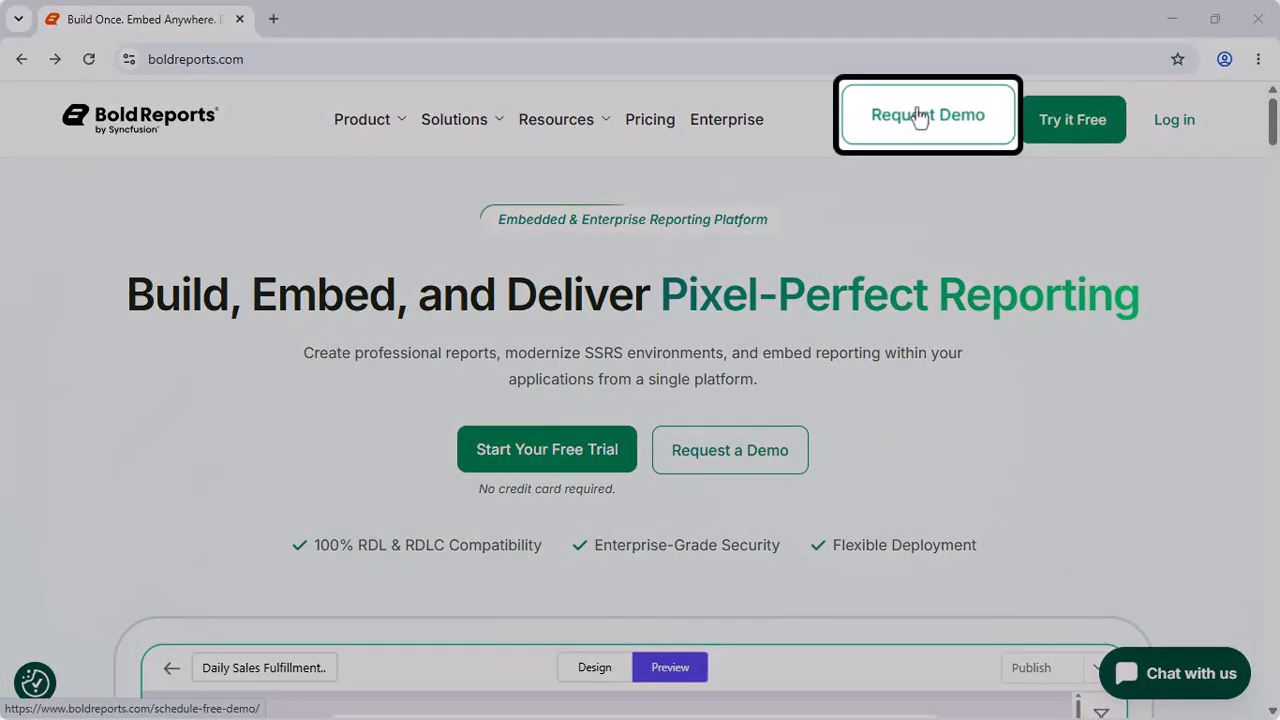
left_click(918, 118)
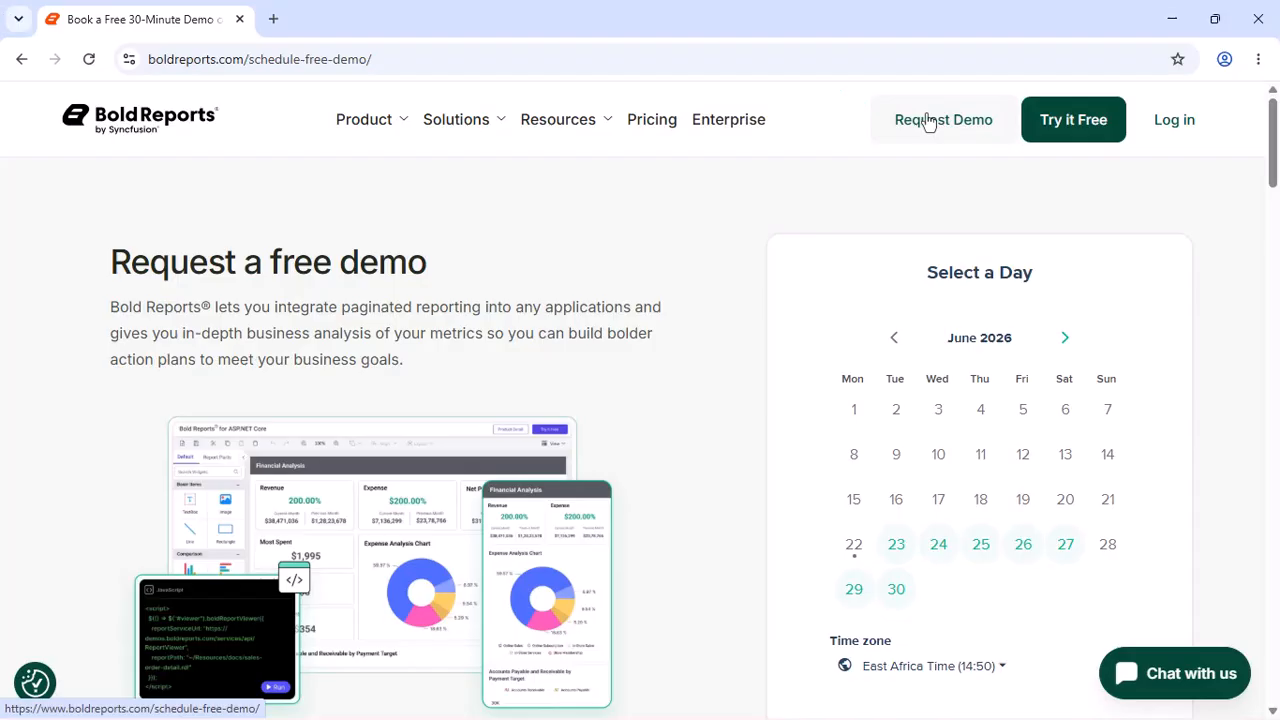